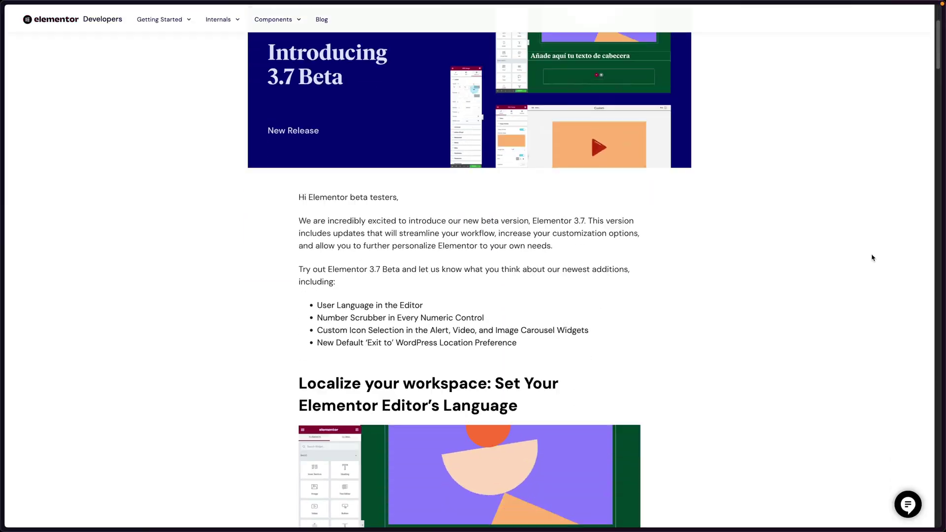
# Scroll the Introducing 3.7 Beta post down to its 'Localize your workspace' section
pyautogui.scroll(-5, 872, 258)
pyautogui.scroll(-10, 872, 258)
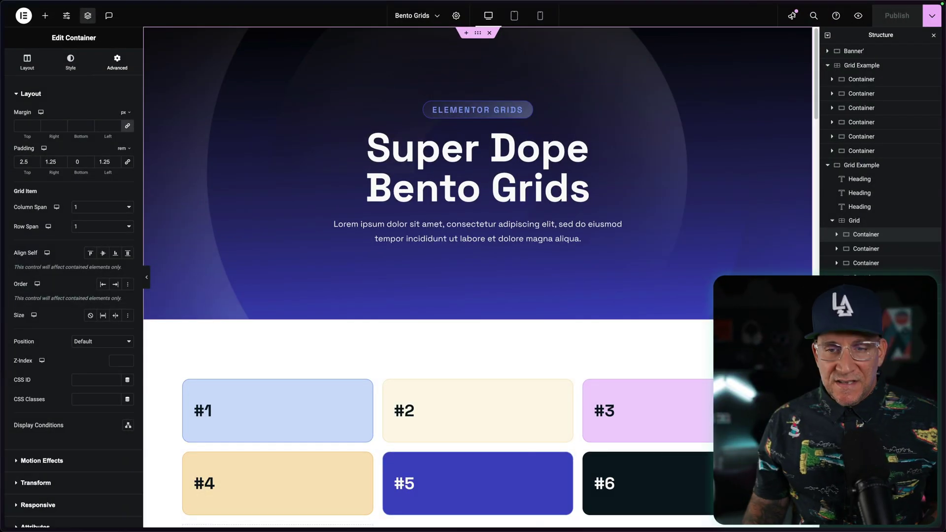
pyautogui.scroll(-3, 477, 275)
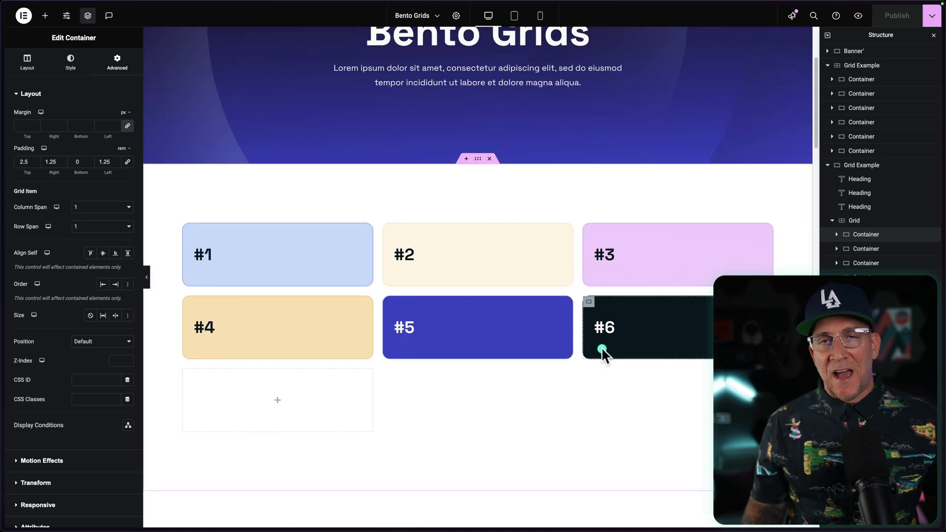
pyautogui.scroll(-8, 601, 346)
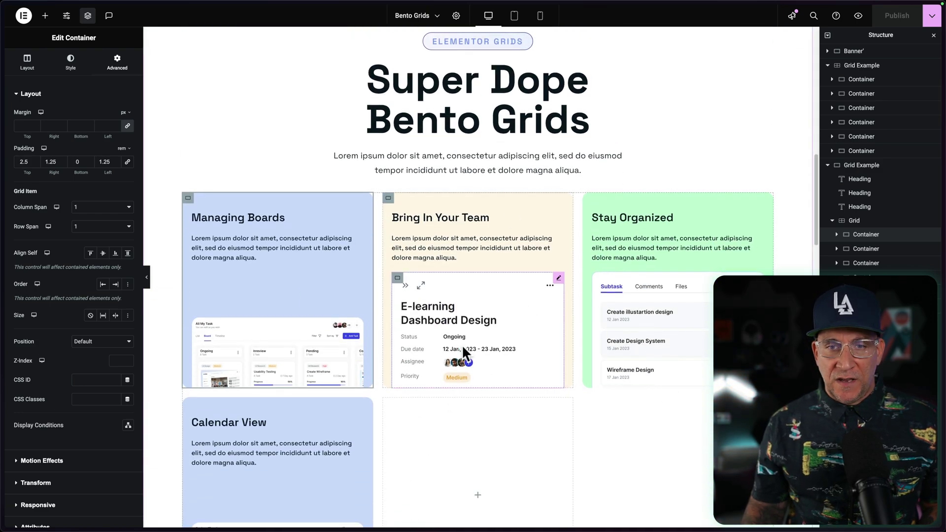
pyautogui.scroll(-3, 462, 344)
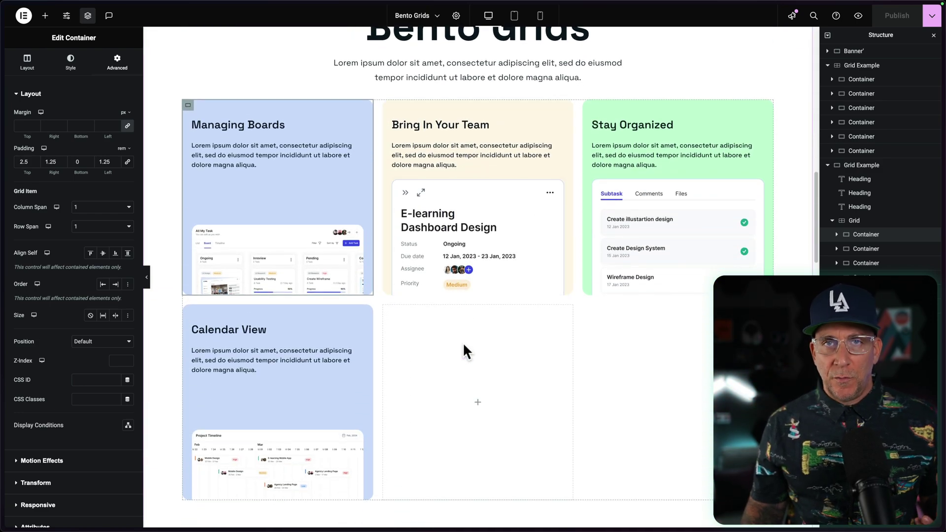
pyautogui.scroll(-15, 463, 342)
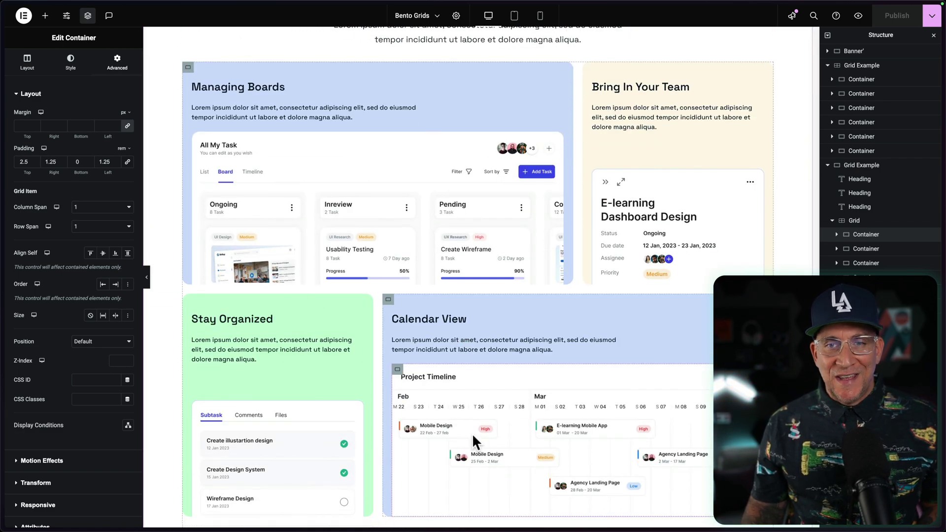
pyautogui.scroll(-1, 472, 433)
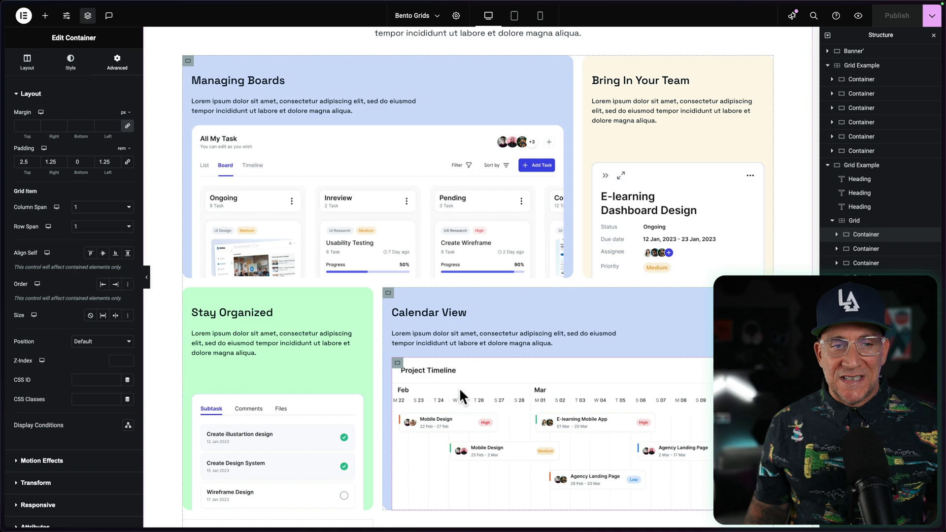
pyautogui.scroll(-1, 520, 388)
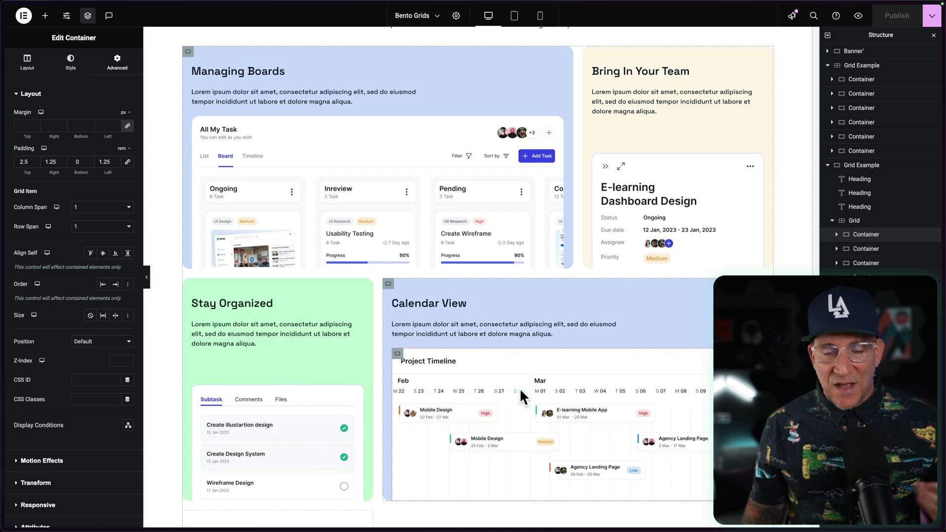
pyautogui.scroll(10, 519, 388)
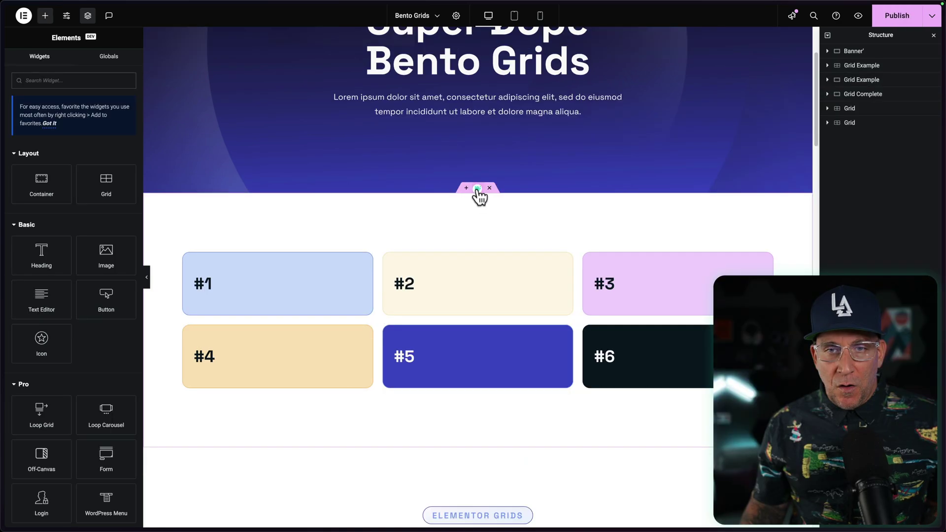
# Set the numbered box grid to 3 columns and 3 rows, leaving an empty row below #4–#6
pyautogui.click(477, 188)
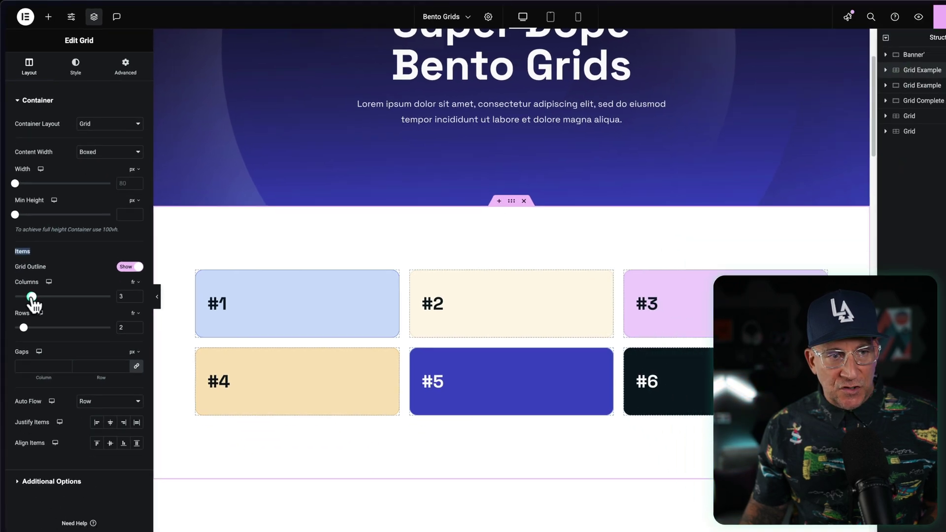
pyautogui.moveTo(41, 374); pyautogui.dragTo(52, 374)
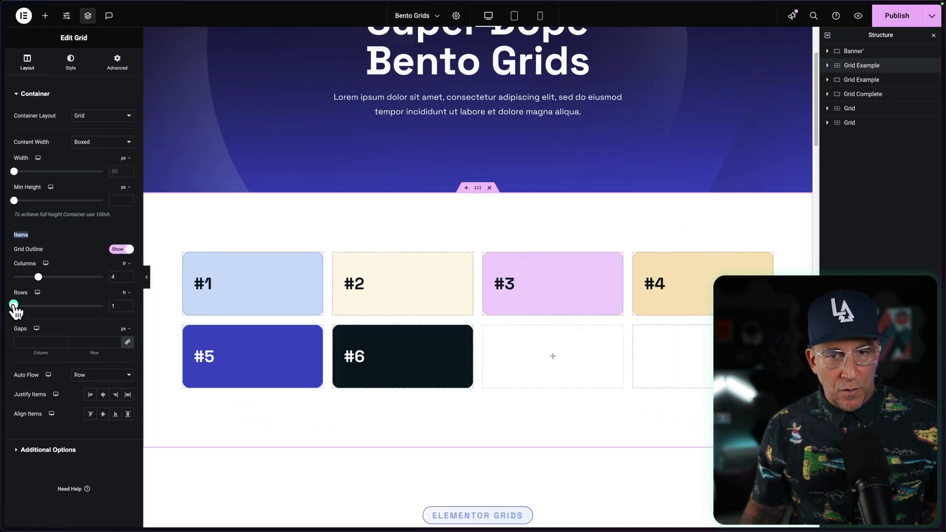
pyautogui.moveTo(22, 306); pyautogui.dragTo(32, 277)
pyautogui.scroll(-2, 433, 340)
pyautogui.scroll(2, 228, 332)
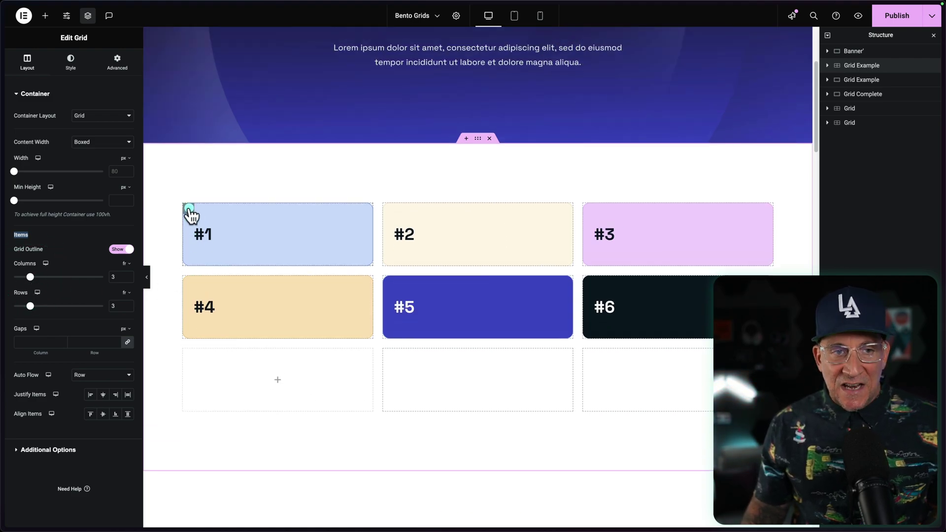
# Float the Structure navigator and expand Grid Example to list its six containers
pyautogui.click(851, 28)
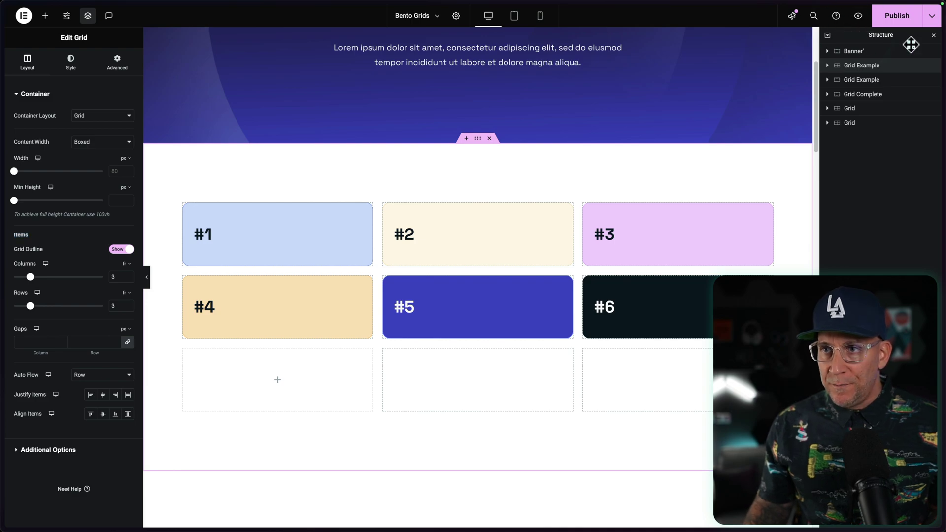
pyautogui.moveTo(909, 38); pyautogui.dragTo(248, 50)
pyautogui.scroll(3, 424, 217)
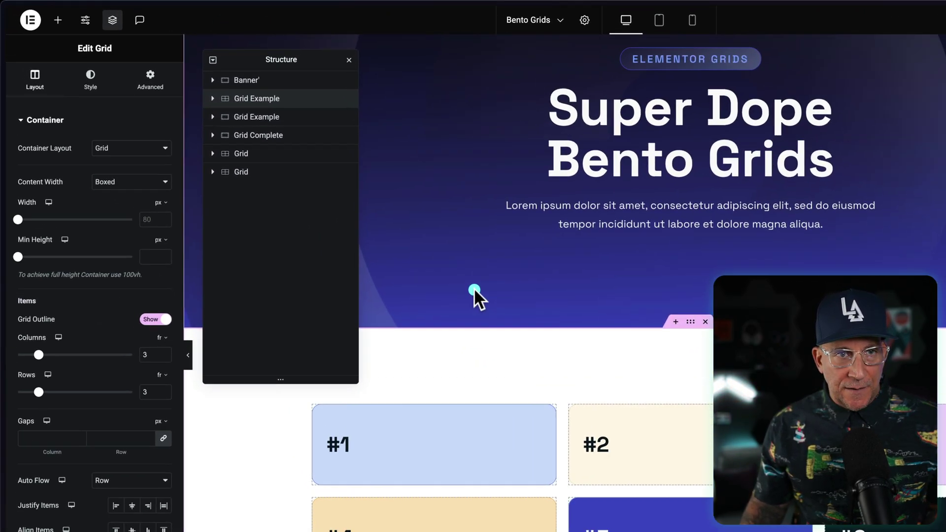
pyautogui.click(190, 77)
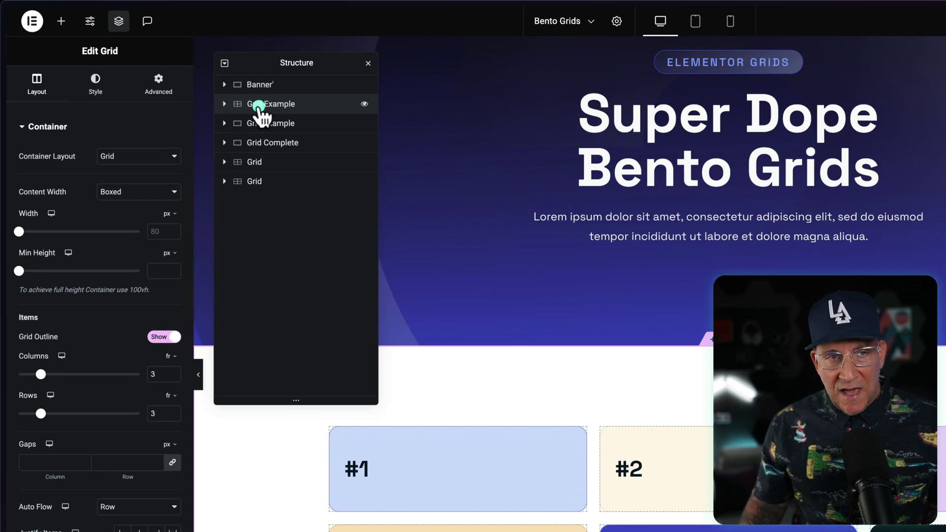
pyautogui.click(228, 104)
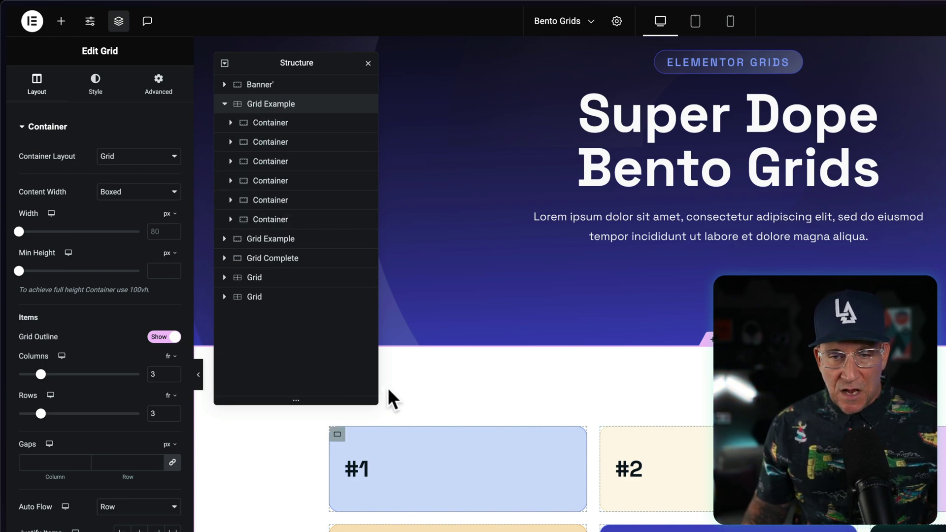
# Select card #1 and bring up its grid-item Column Span and Row Span fields, both at 1
pyautogui.click(268, 126)
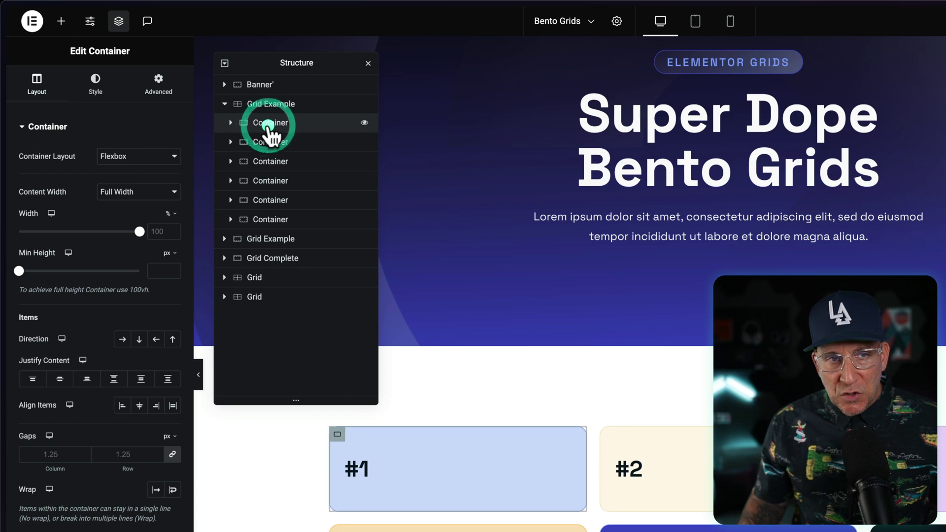
pyautogui.click(156, 86)
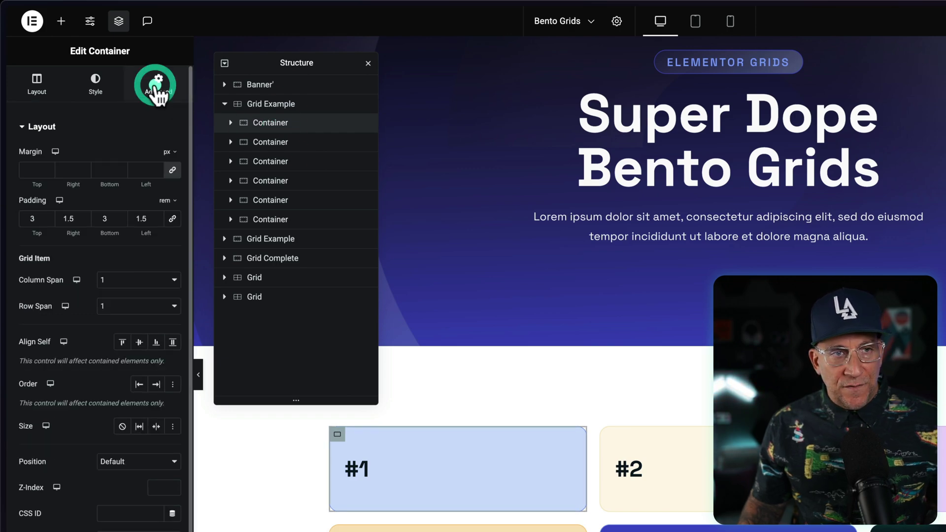
pyautogui.moveTo(71, 255); pyautogui.dragTo(35, 276)
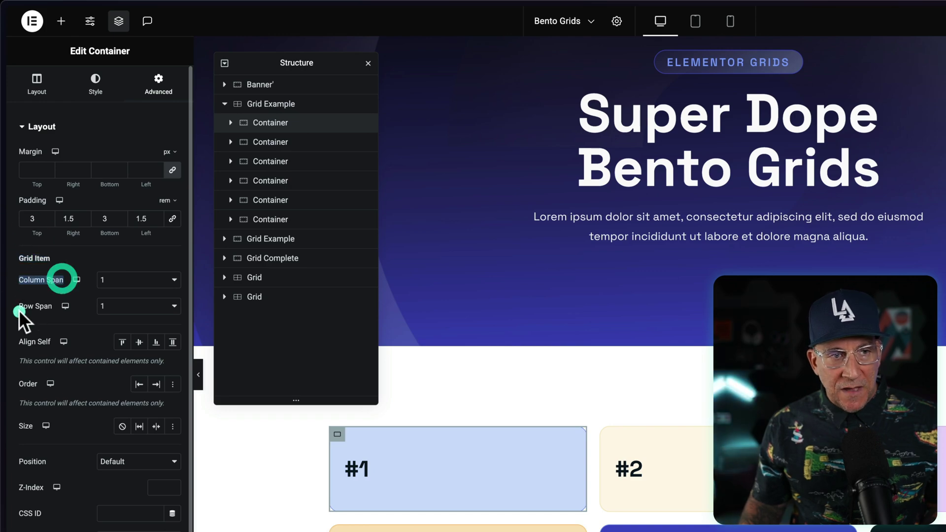
pyautogui.moveTo(16, 311); pyautogui.dragTo(52, 306)
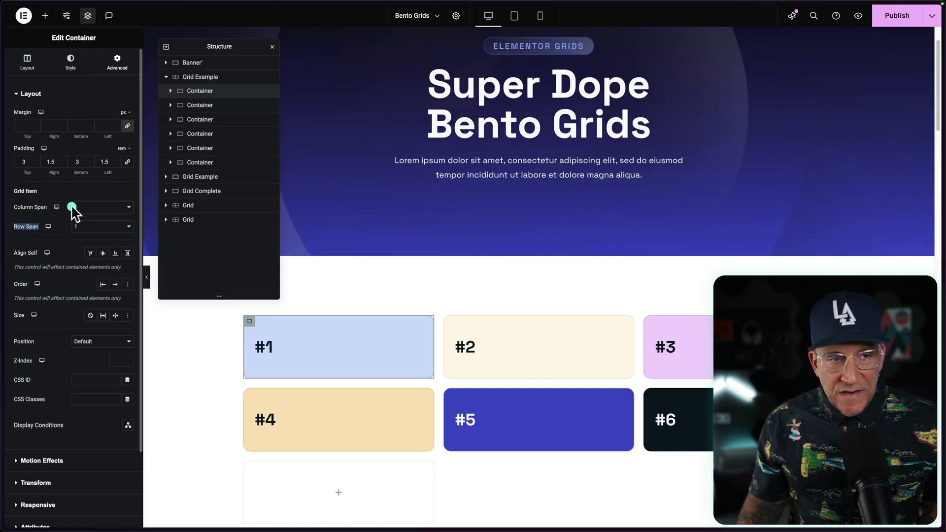
pyautogui.click(72, 208)
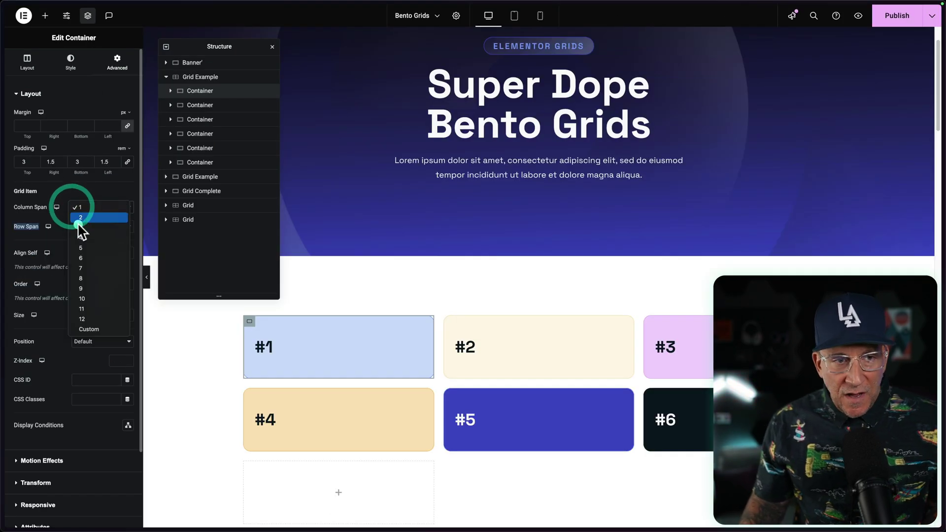
pyautogui.click(47, 217)
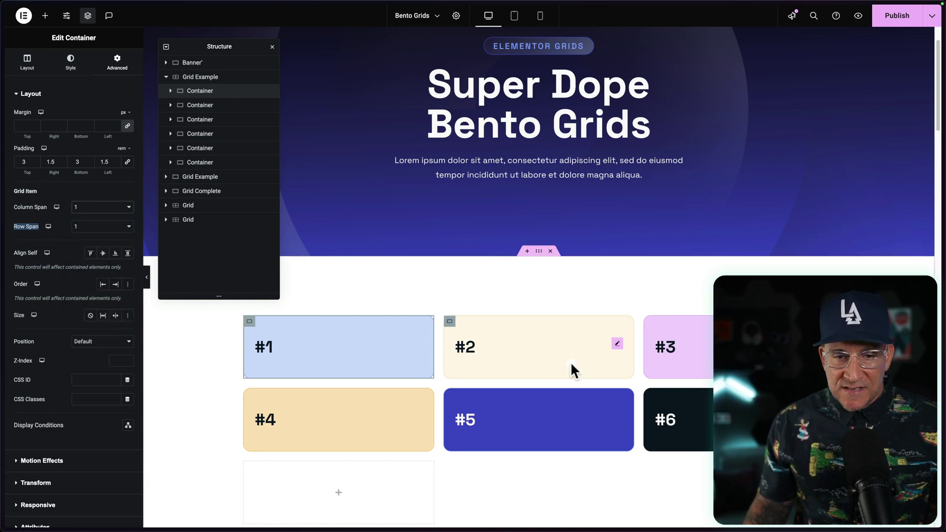
pyautogui.scroll(-3, 574, 372)
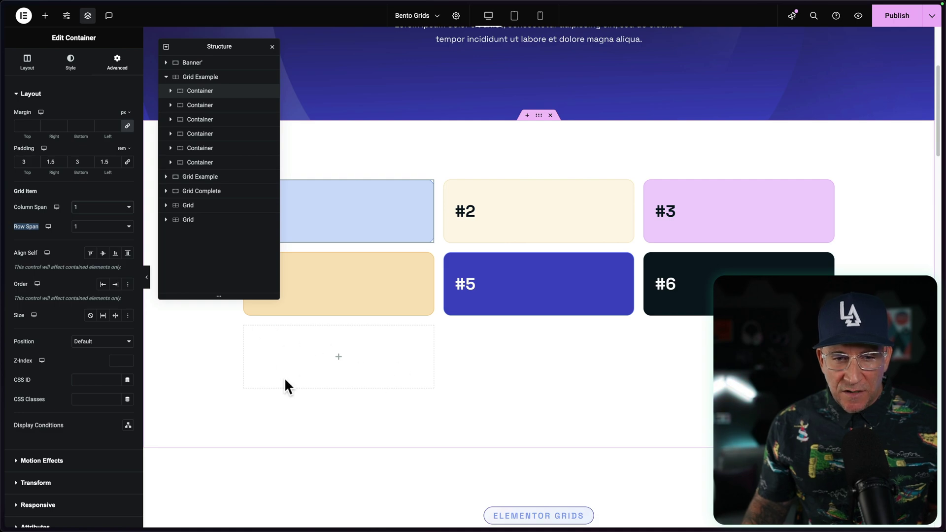
pyautogui.scroll(3, 357, 368)
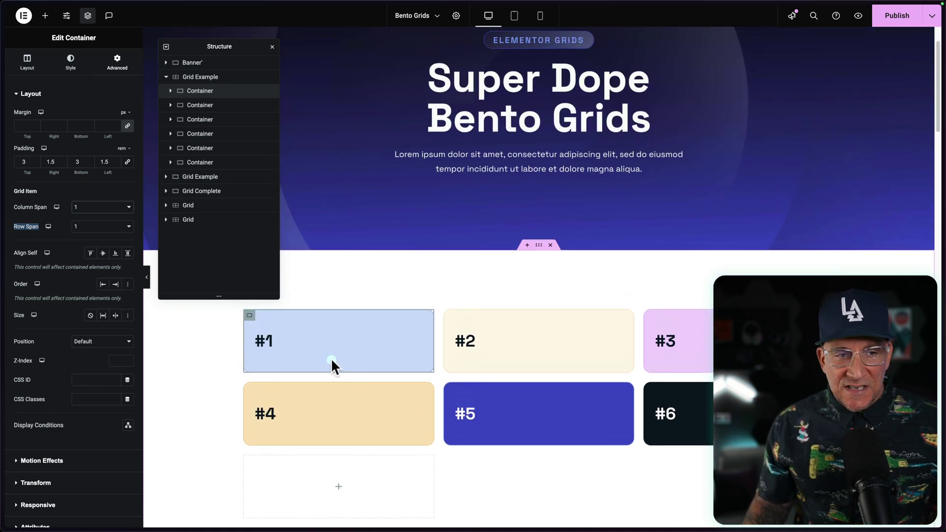
pyautogui.click(291, 323)
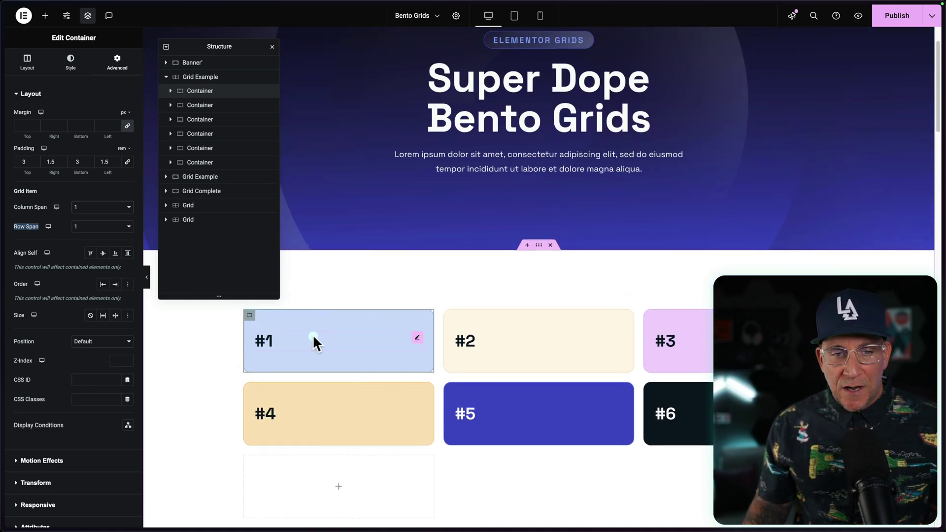
# Set card #1's Column Span to 2 and Row Span to 2
pyautogui.click(66, 218)
pyautogui.click(84, 213)
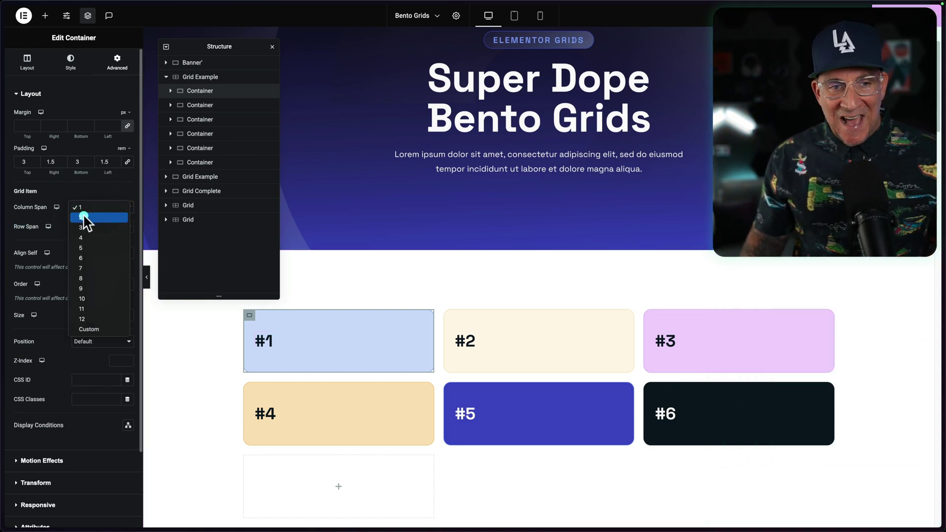
pyautogui.click(83, 216)
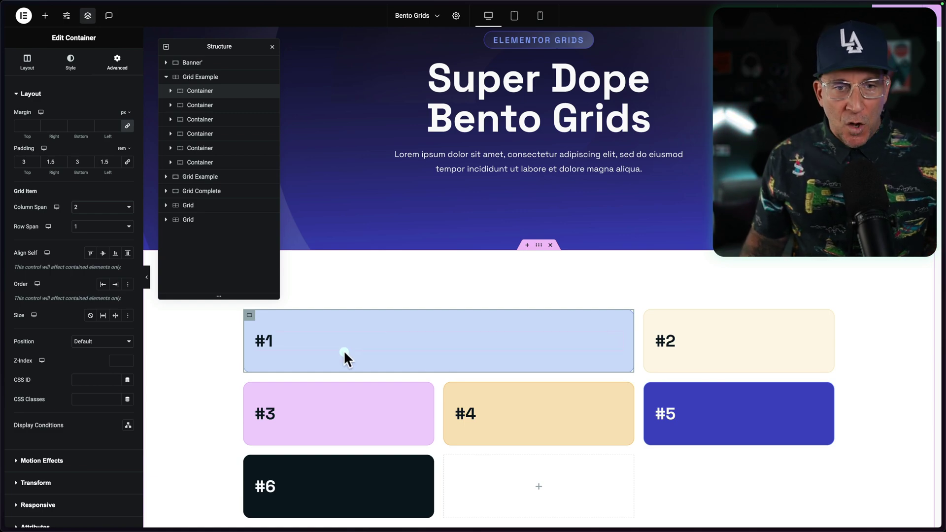
pyautogui.click(72, 228)
pyautogui.click(81, 238)
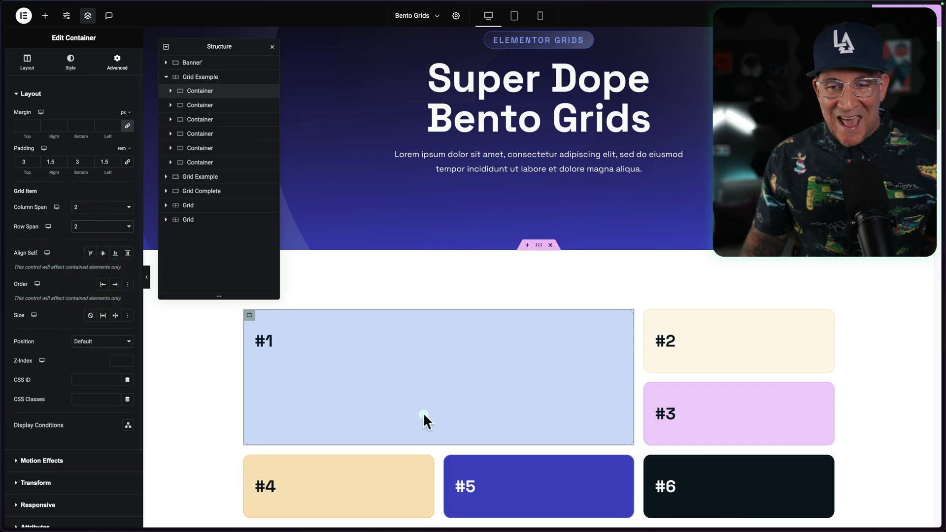
pyautogui.scroll(-3, 423, 412)
pyautogui.scroll(1, 450, 416)
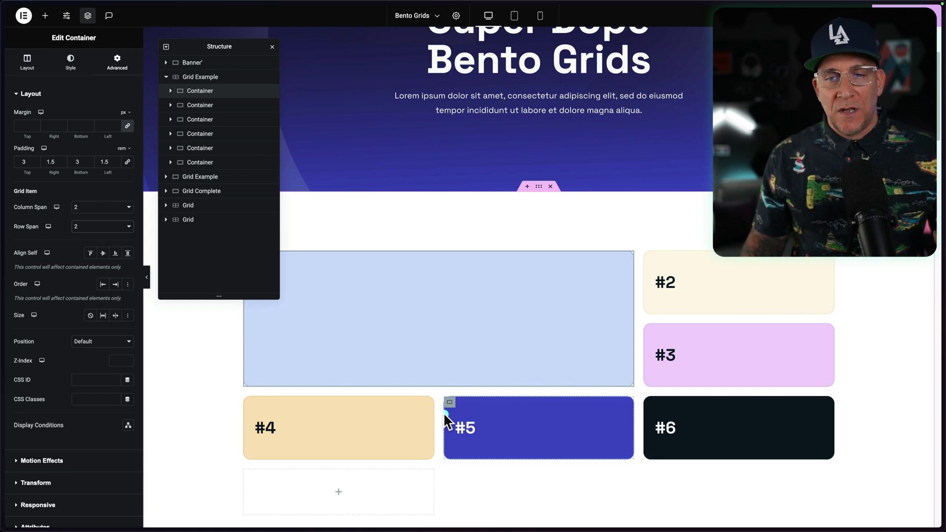
pyautogui.scroll(3, 443, 412)
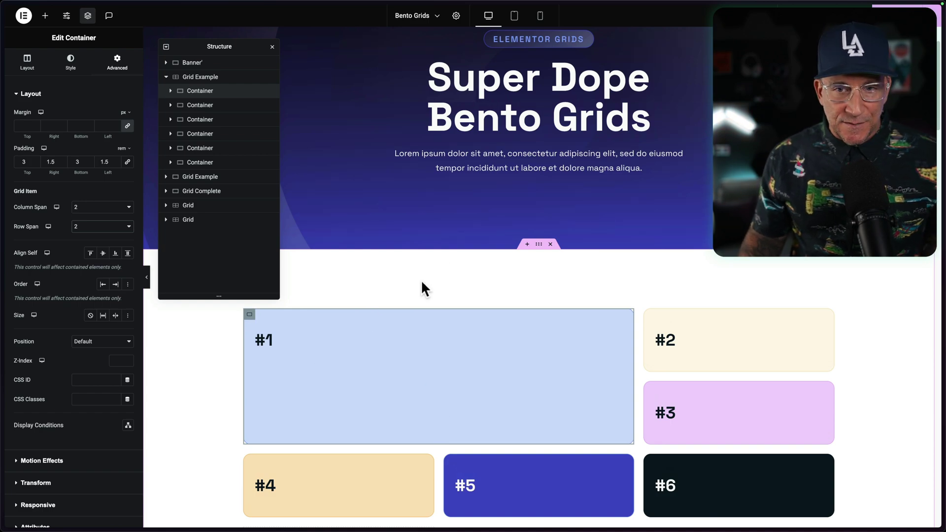
# Increase Grid Example to 4 rows and dock the structure navigator at the side
pyautogui.click(538, 244)
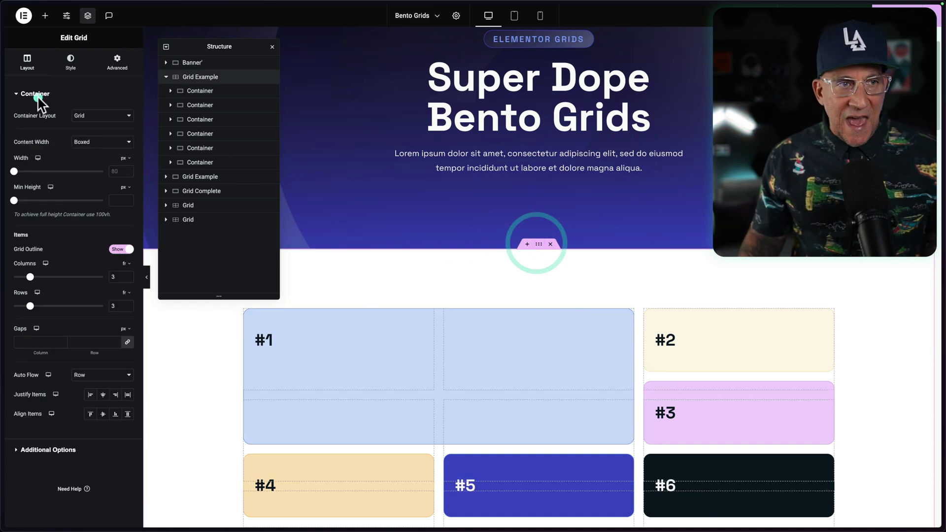
pyautogui.scroll(-6, 391, 349)
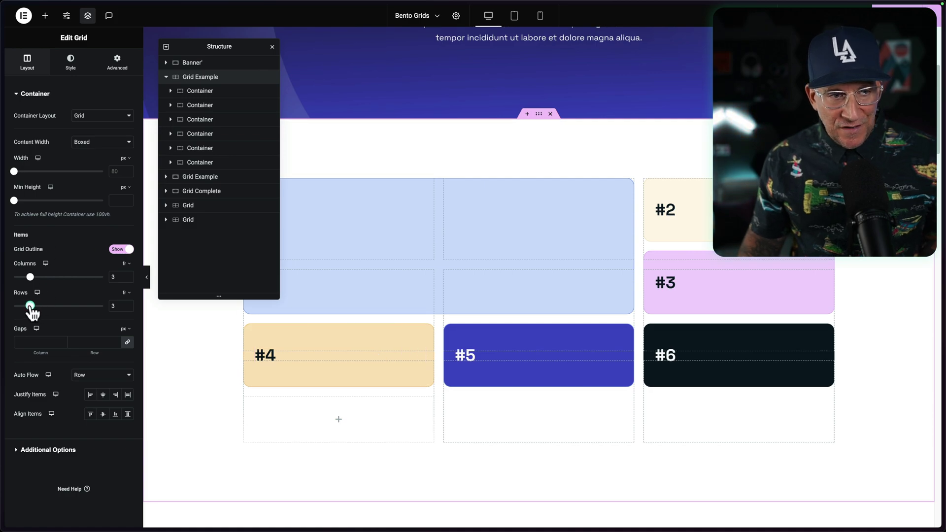
pyautogui.moveTo(32, 306)
pyautogui.mouseDown()
pyautogui.moveTo(58, 306)
pyautogui.moveTo(40, 305)
pyautogui.mouseUp()
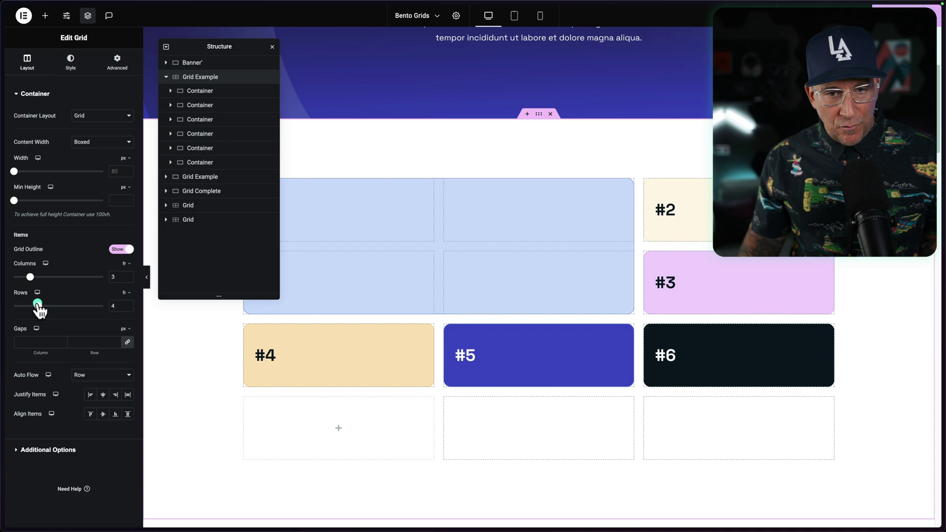
pyautogui.click(412, 219)
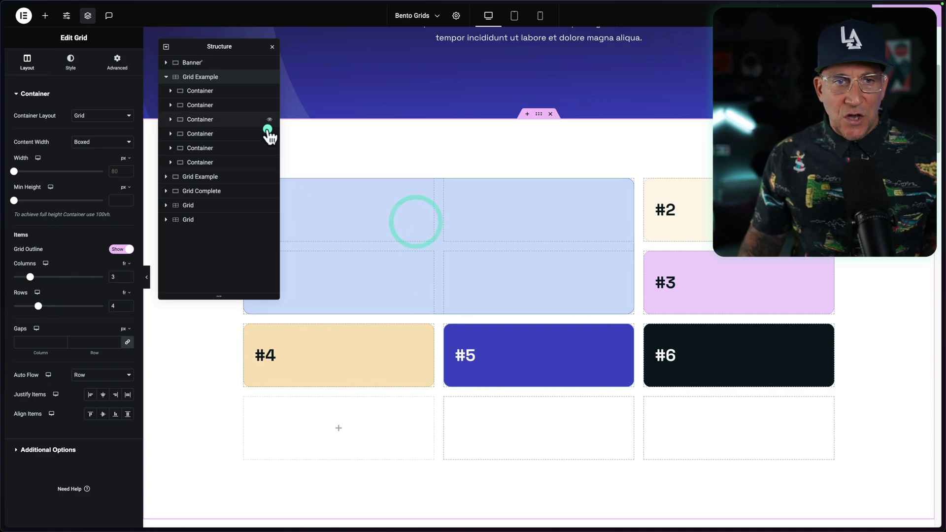
pyautogui.moveTo(232, 46); pyautogui.dragTo(927, 148)
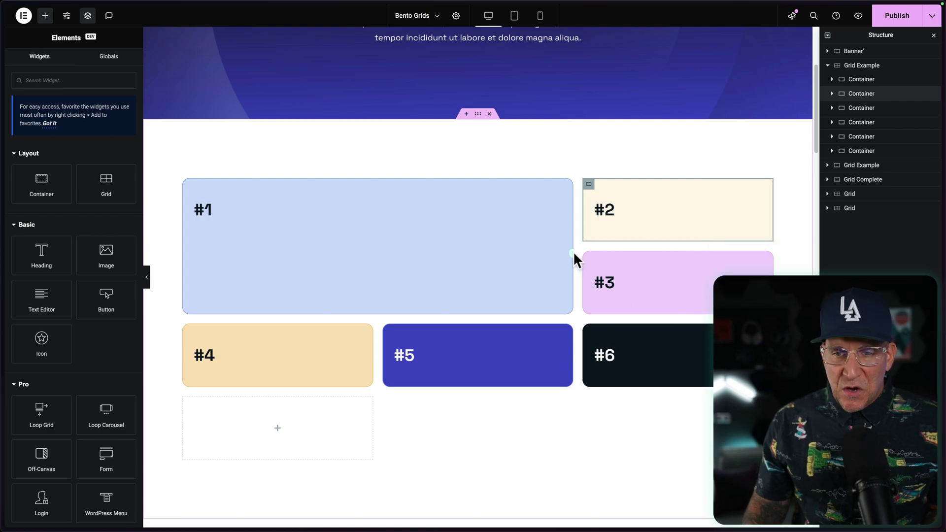
# Set Row Span to 2 on card #3 and on card #5
pyautogui.click(589, 257)
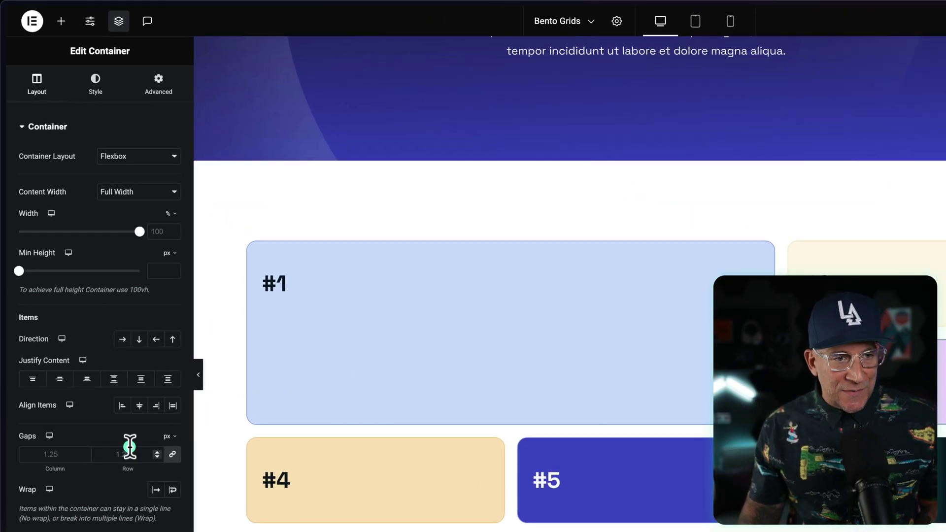
pyautogui.click(125, 72)
pyautogui.click(148, 306)
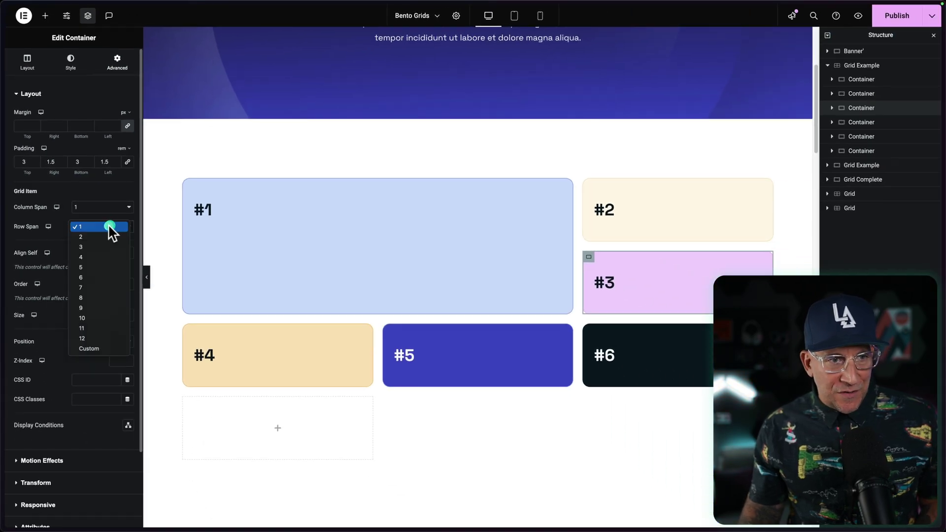
pyautogui.click(103, 233)
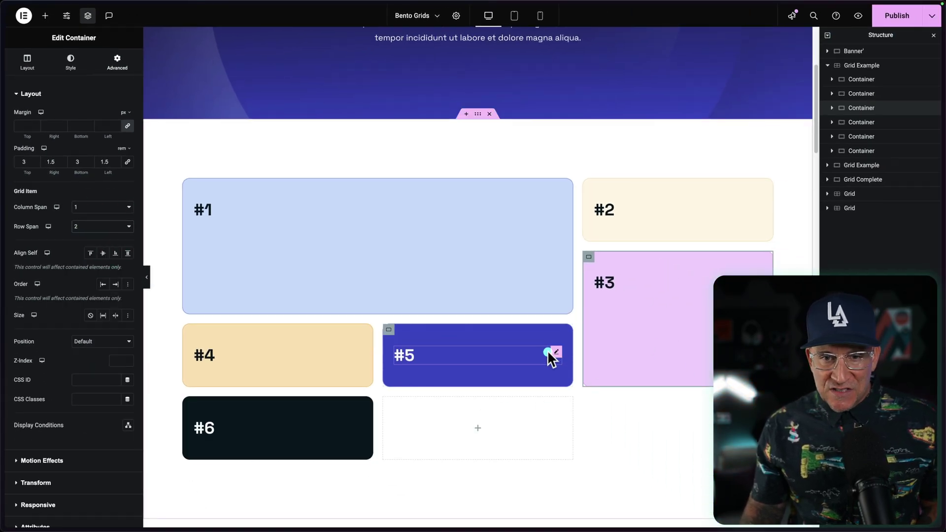
pyautogui.click(388, 329)
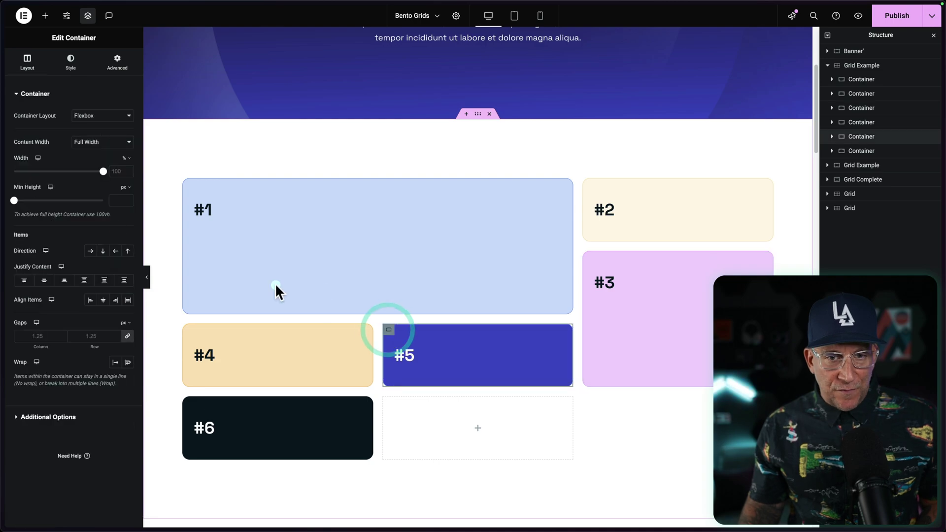
pyautogui.click(121, 65)
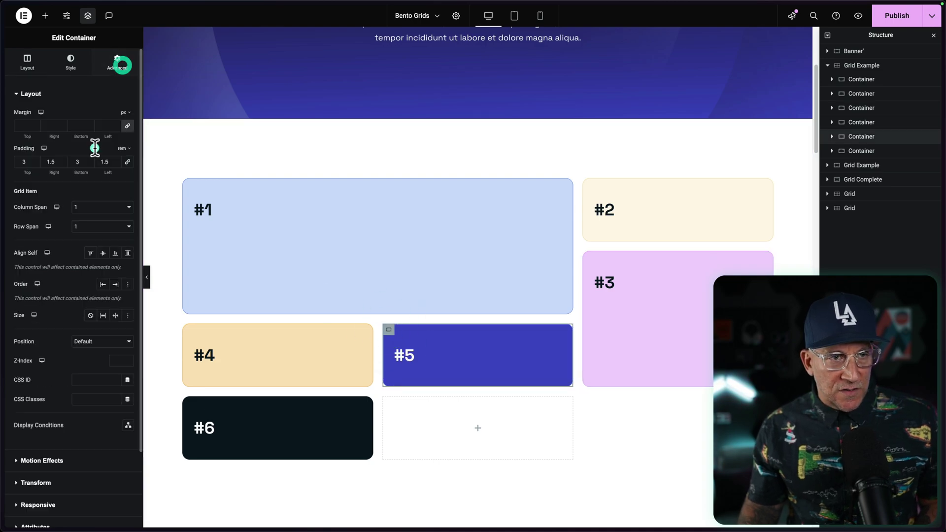
pyautogui.click(107, 226)
pyautogui.click(102, 240)
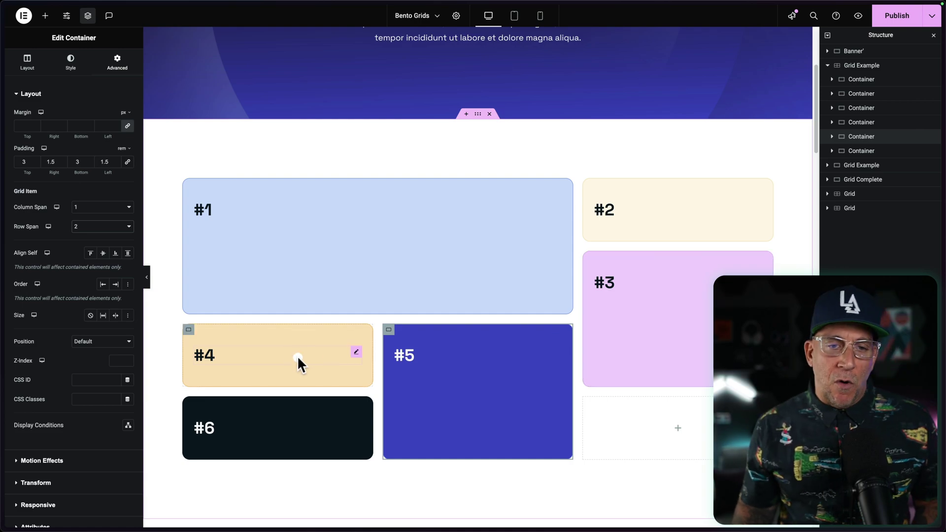
# Delete card #4 and move card #6 ahead of card #5
pyautogui.rightClick(190, 329)
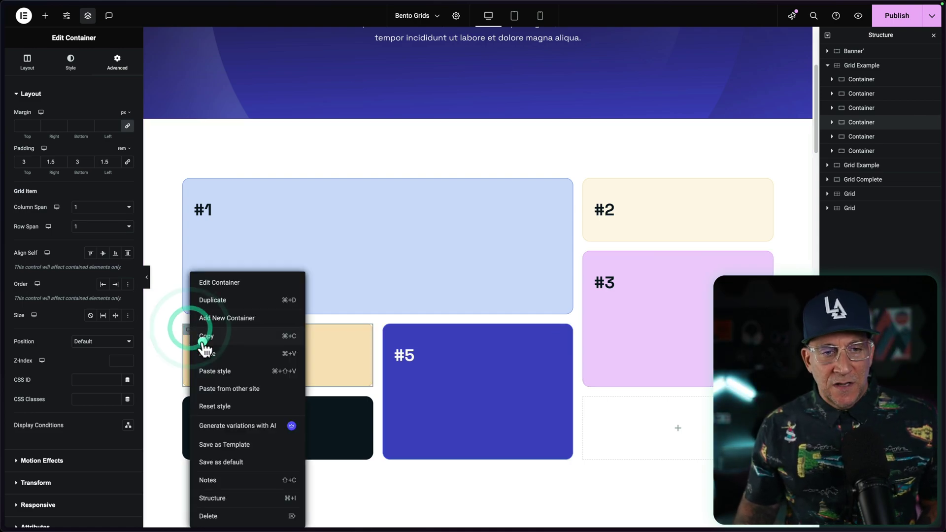
pyautogui.click(208, 512)
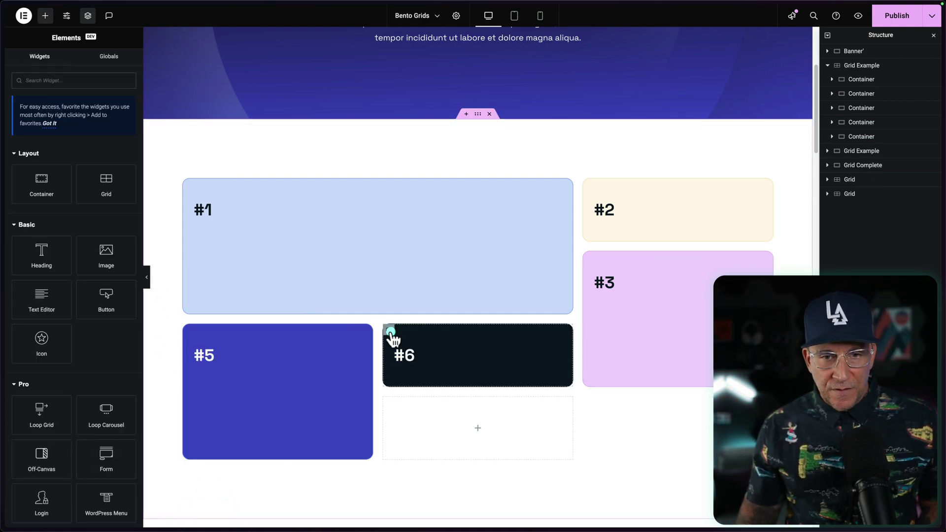
pyautogui.moveTo(387, 329); pyautogui.dragTo(216, 329)
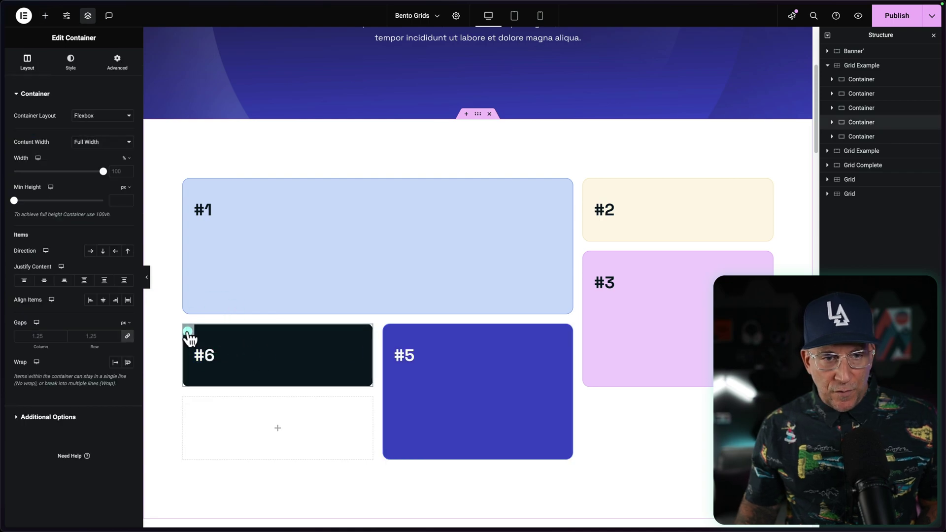
# Make card #3 span three rows and card #6 span two rows
pyautogui.click(590, 257)
pyautogui.click(112, 226)
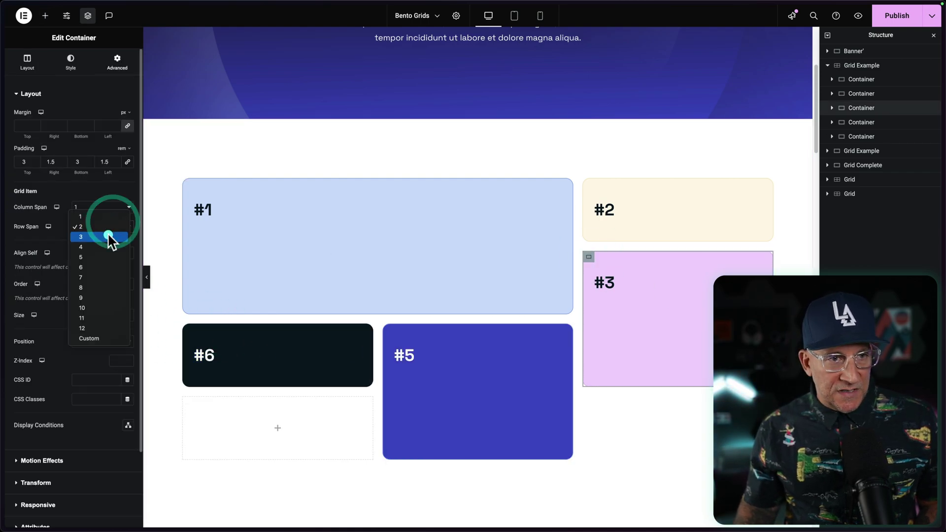
pyautogui.click(108, 235)
pyautogui.click(189, 329)
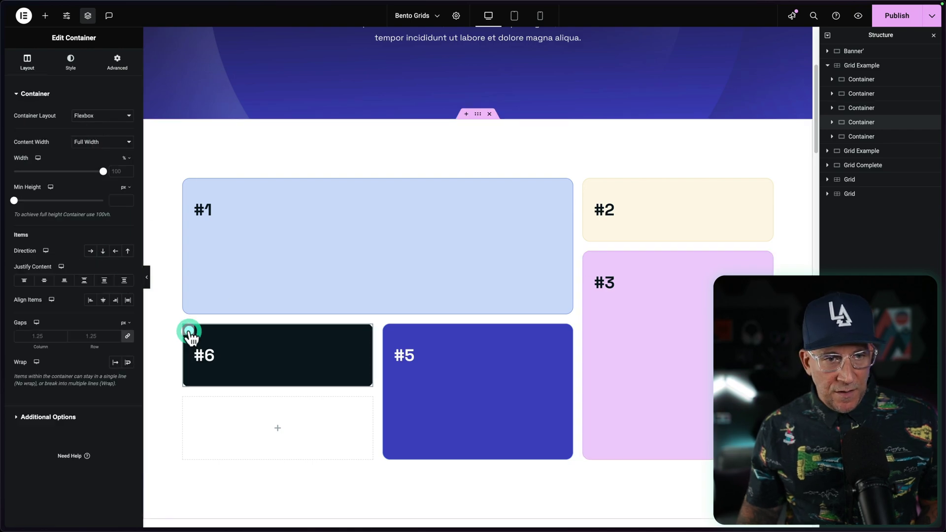
pyautogui.click(108, 63)
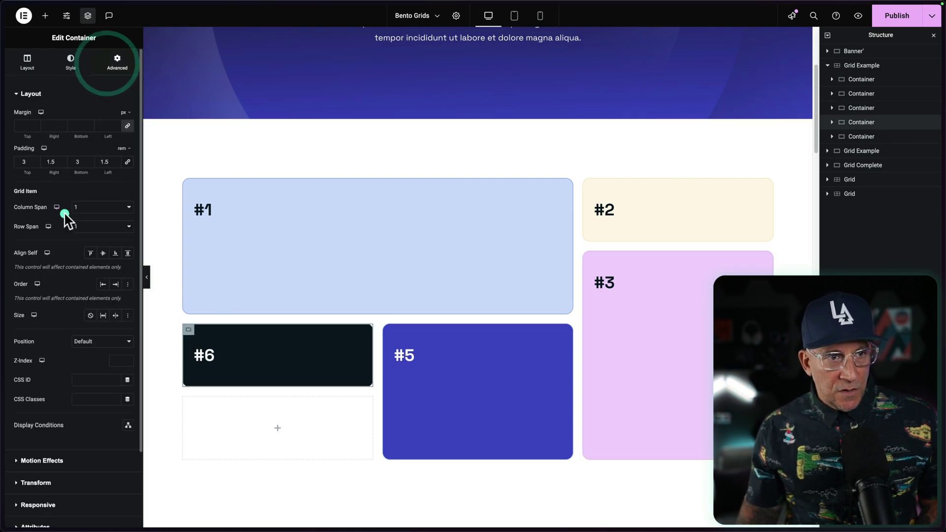
pyautogui.click(88, 227)
pyautogui.click(86, 237)
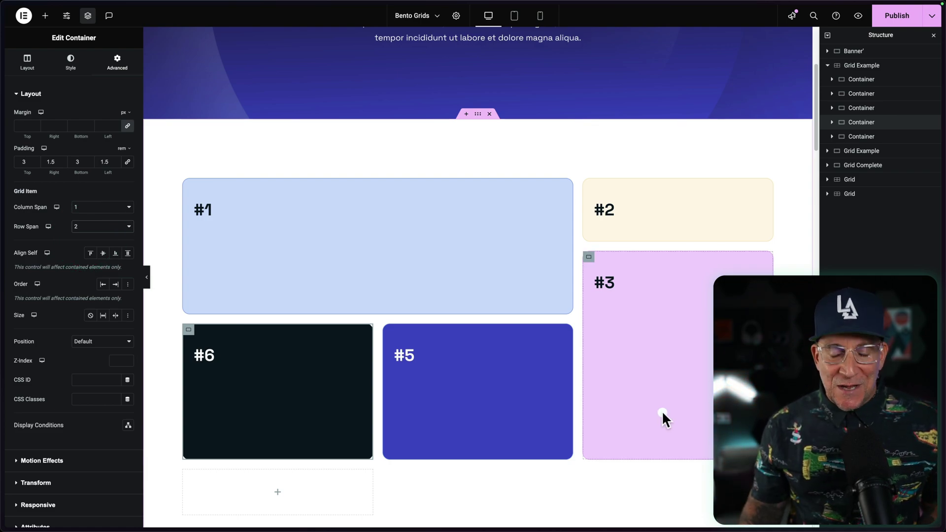
# Select the Super Dope Bento Grids feature-card grid and show its Advanced settings
pyautogui.scroll(-12, 661, 410)
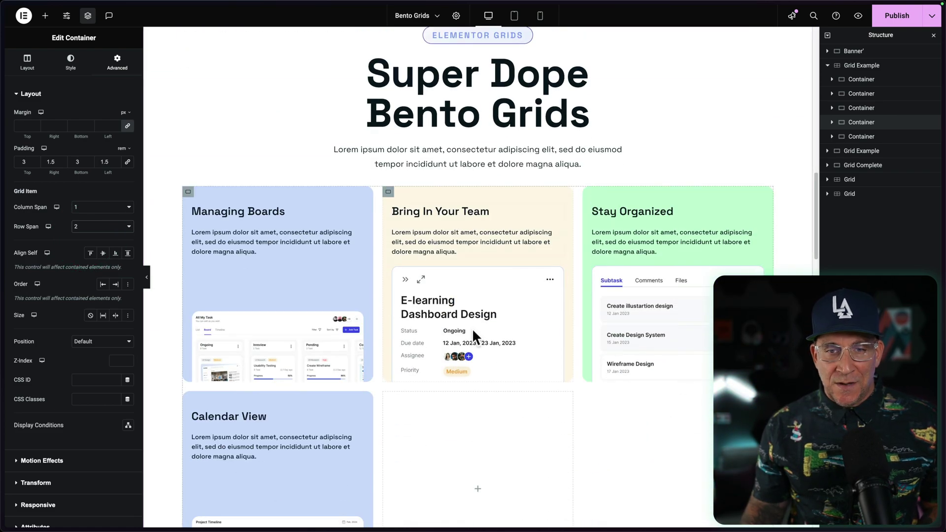
pyautogui.scroll(-2, 549, 347)
pyautogui.scroll(1, 549, 347)
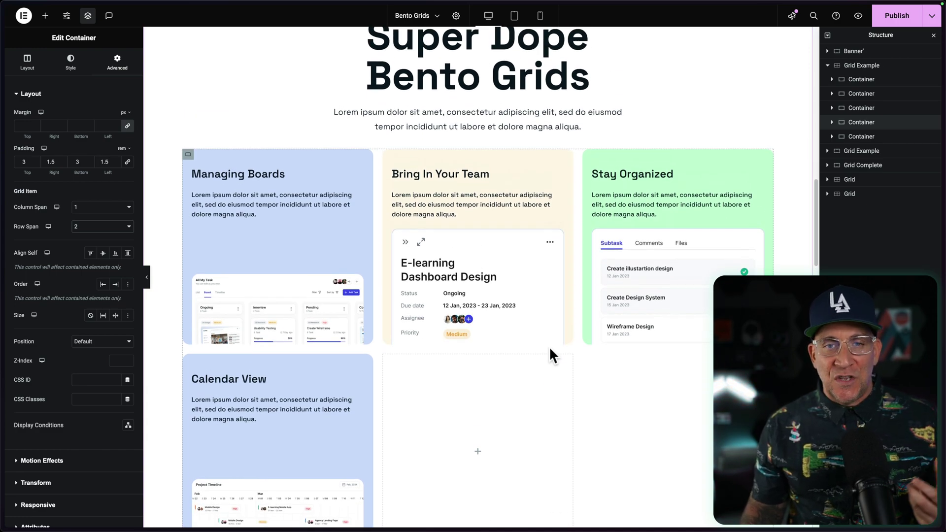
pyautogui.click(186, 156)
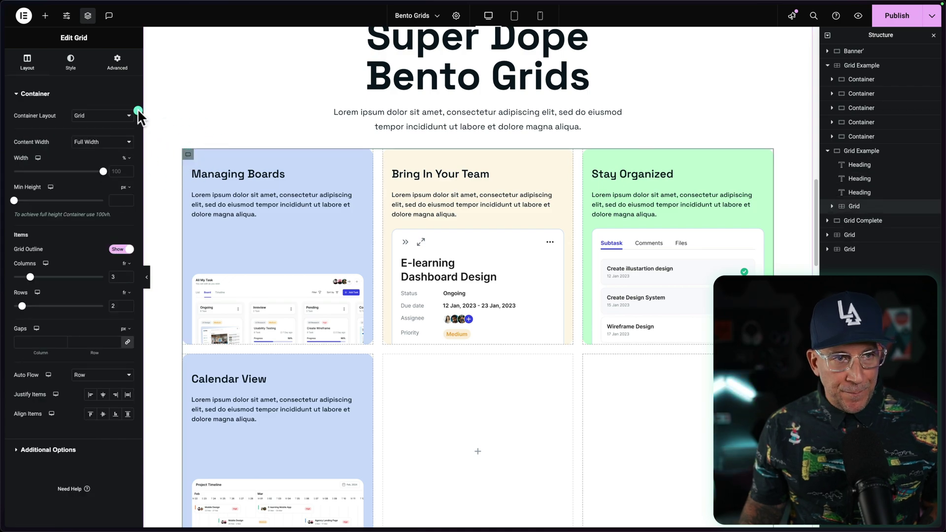
pyautogui.click(116, 64)
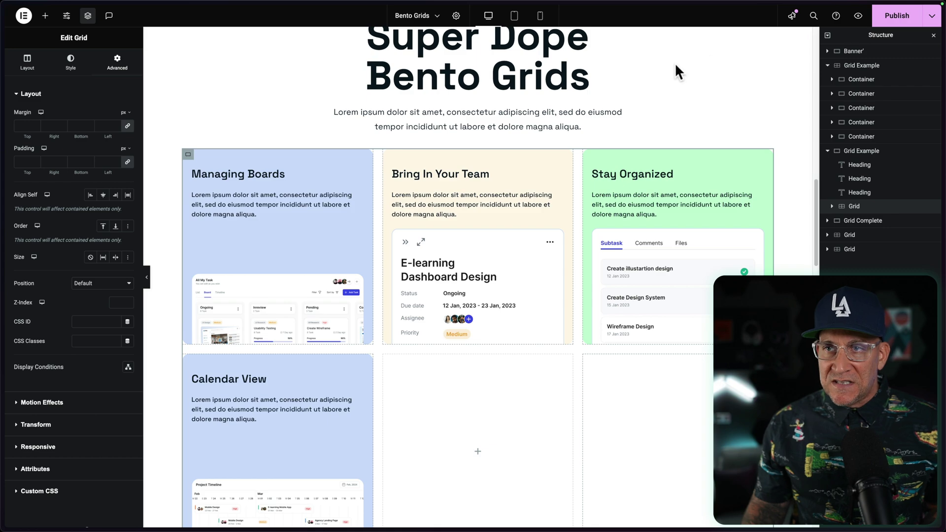
# Float the Structure navigator, expand Grid, and select the Managing Boards card container
pyautogui.click(832, 50)
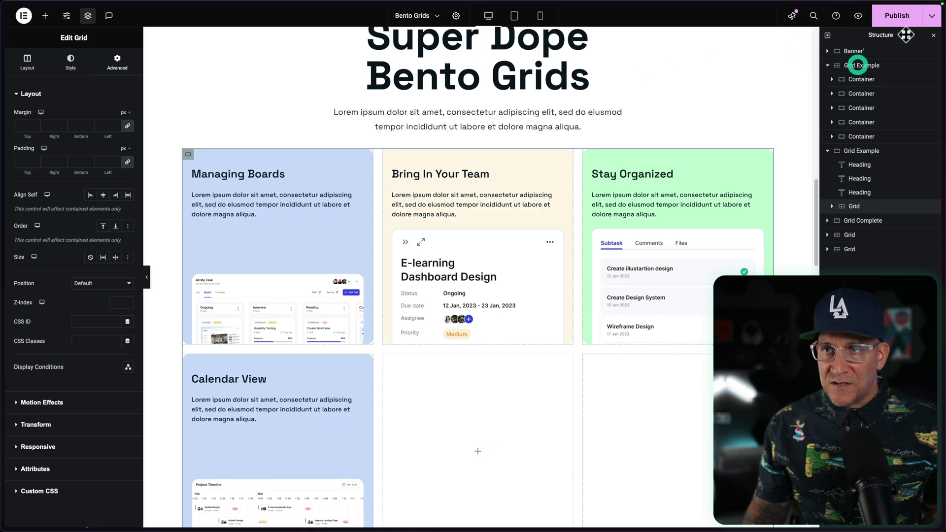
pyautogui.moveTo(858, 64); pyautogui.dragTo(197, 49)
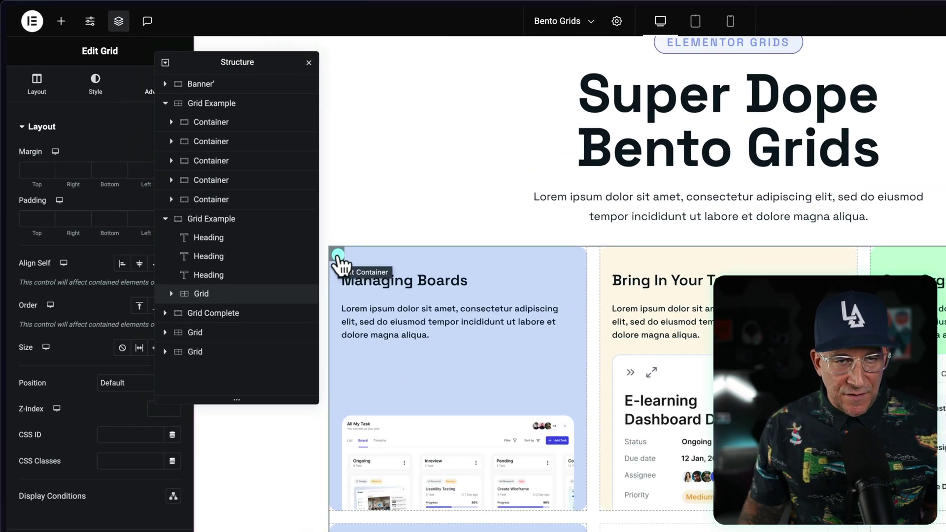
pyautogui.click(245, 294)
pyautogui.moveTo(197, 296); pyautogui.dragTo(173, 294)
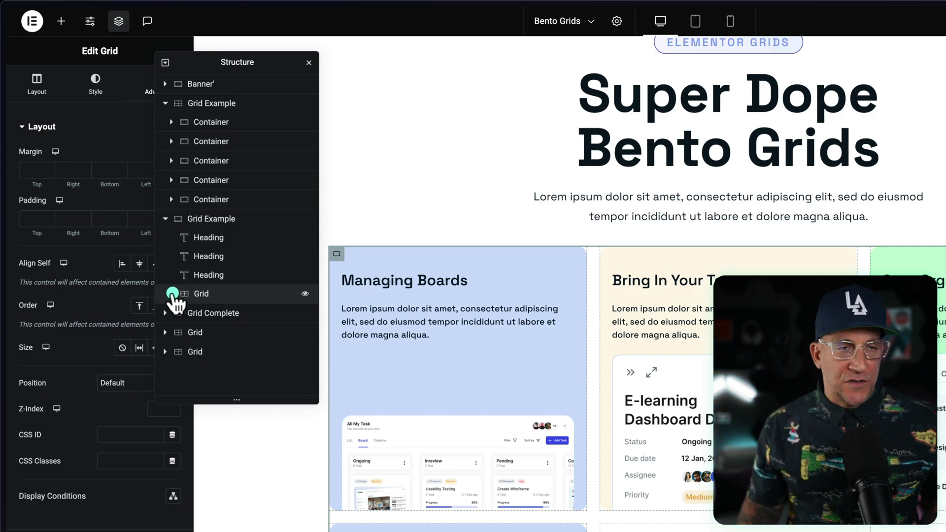
pyautogui.click(171, 294)
pyautogui.scroll(-1, 247, 325)
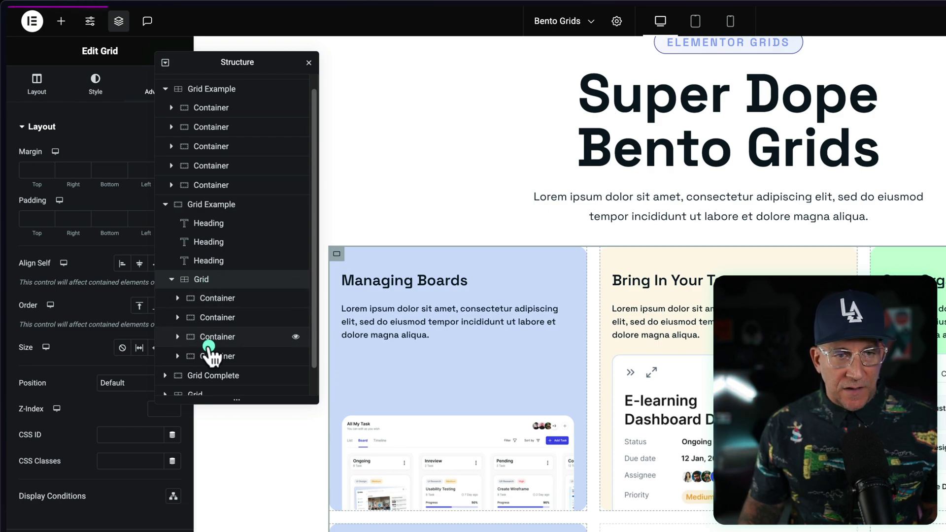
pyautogui.click(213, 299)
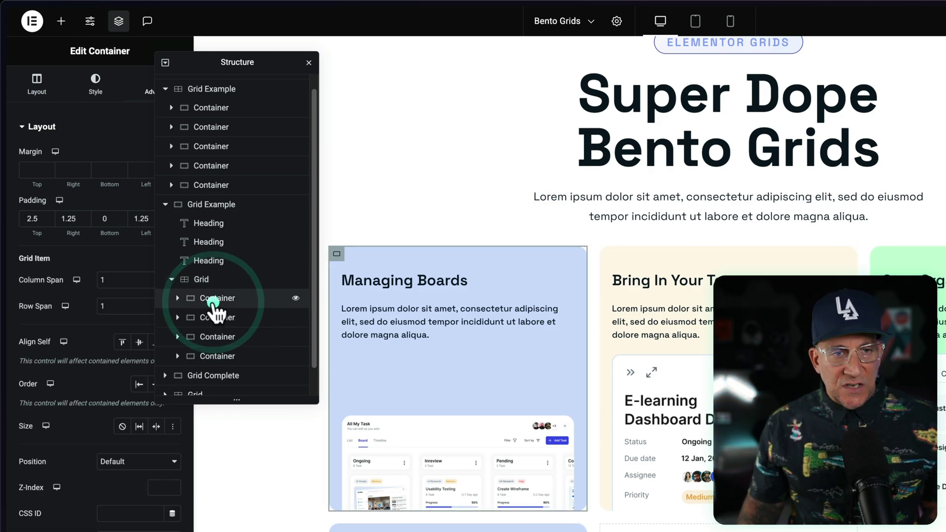
# Set the Managing Boards card's Column Span to 2 under Advanced > Grid Item
pyautogui.moveTo(228, 66); pyautogui.dragTo(821, 62)
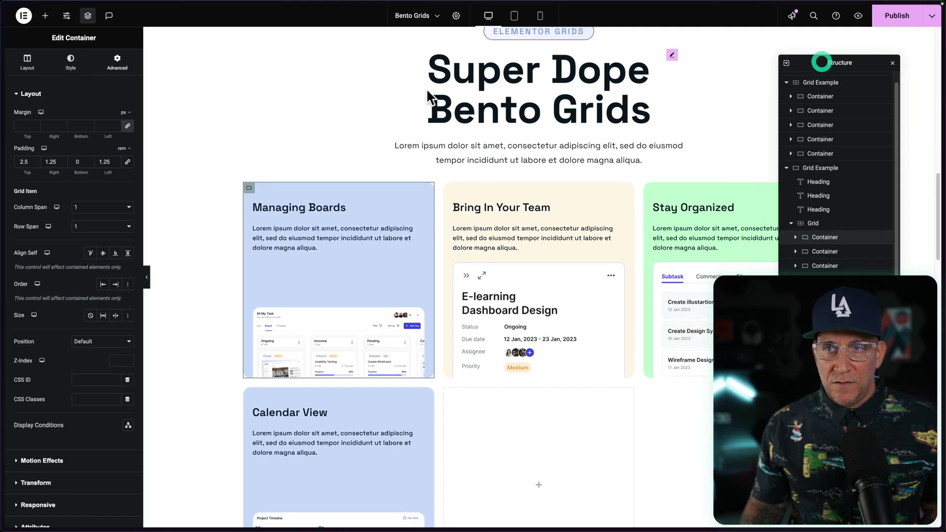
pyautogui.click(120, 69)
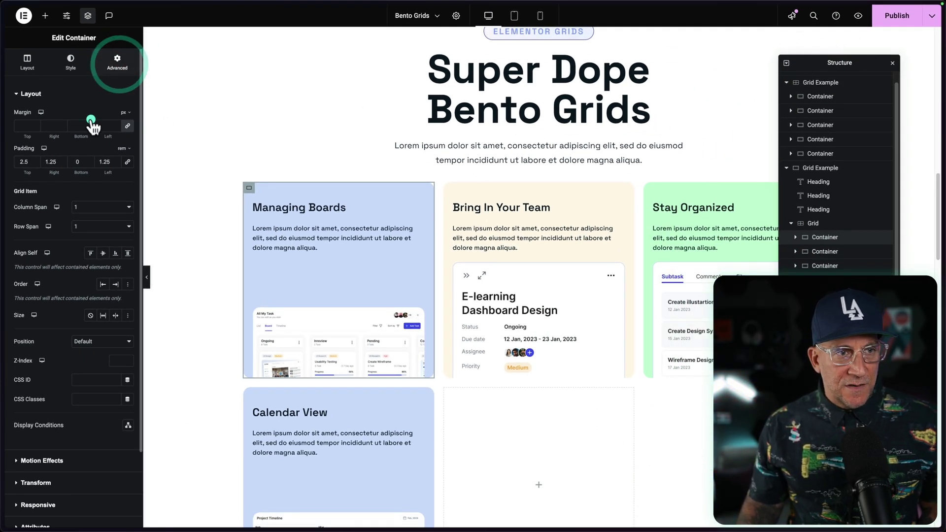
pyautogui.click(80, 204)
pyautogui.click(93, 220)
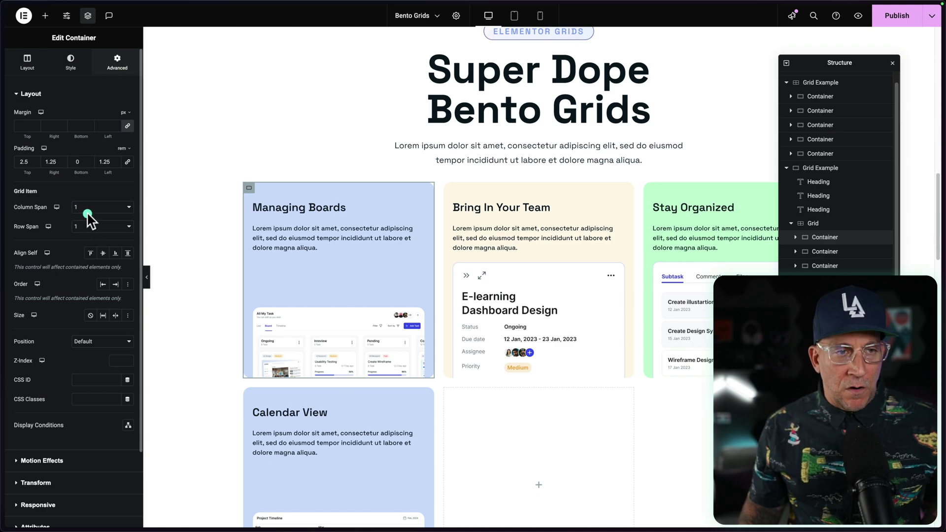
pyautogui.click(81, 206)
pyautogui.click(82, 208)
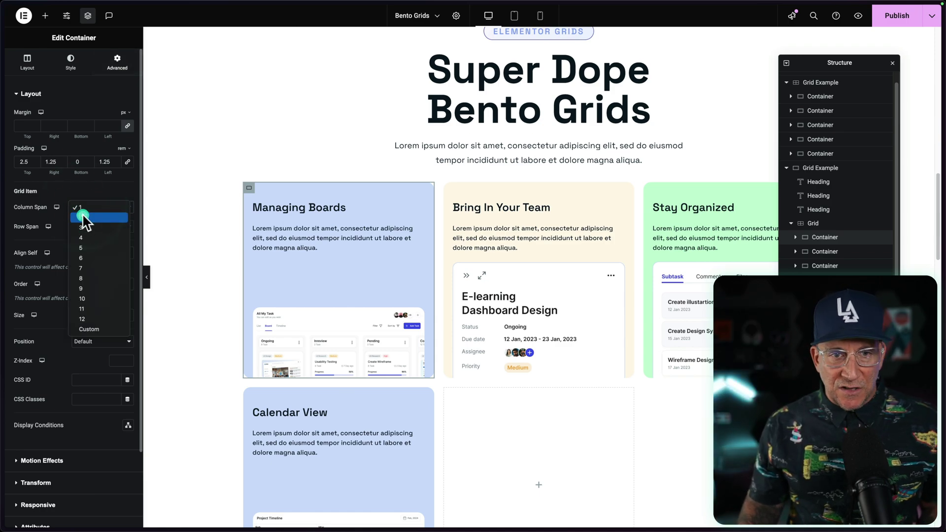
pyautogui.click(82, 215)
# Select the Calendar View card and set its Column Span to 2
pyautogui.scroll(-1, 509, 294)
pyautogui.scroll(-4, 510, 294)
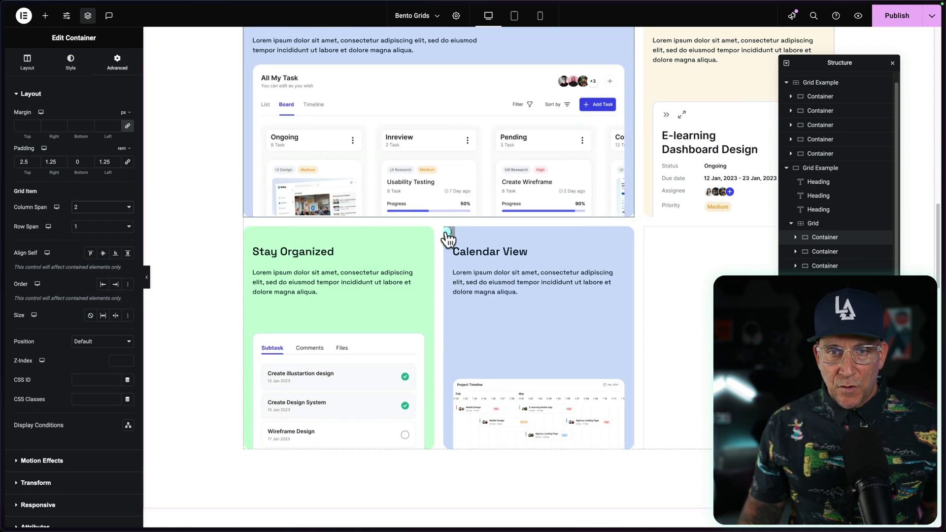
pyautogui.click(448, 232)
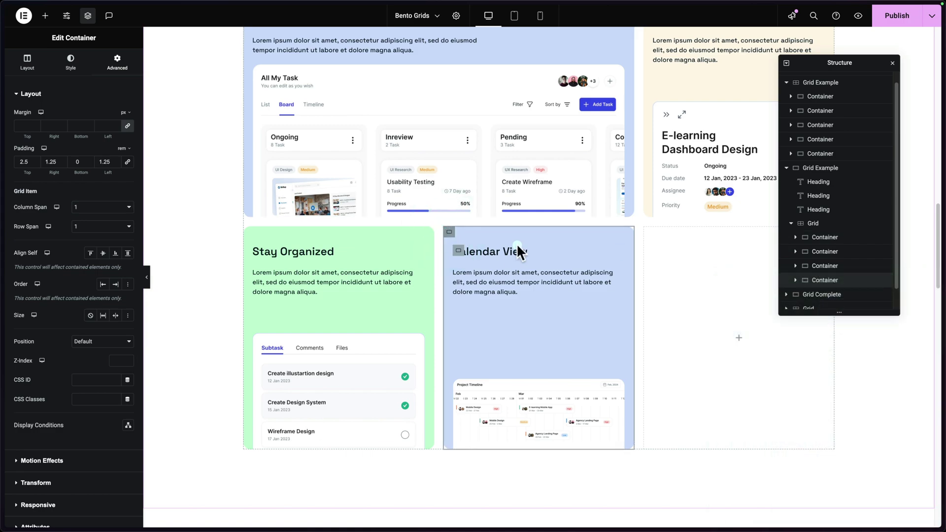
pyautogui.click(117, 62)
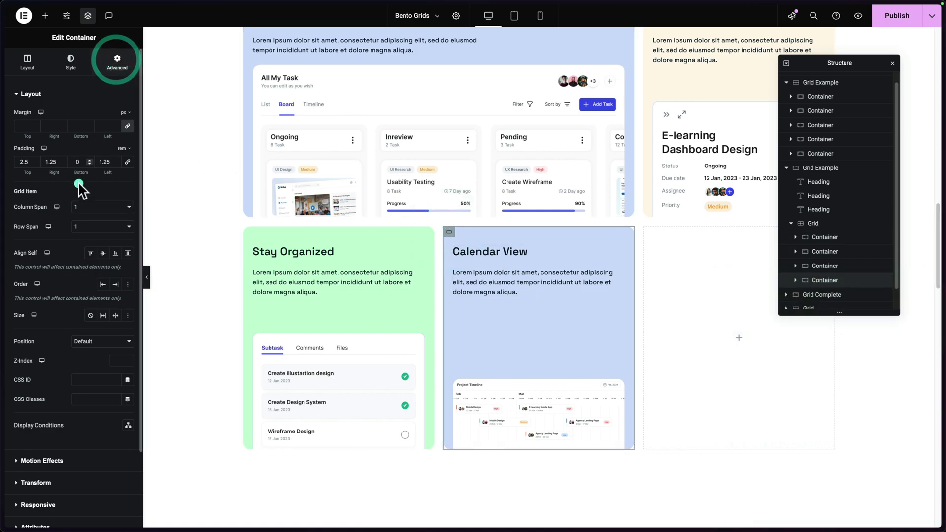
pyautogui.click(90, 208)
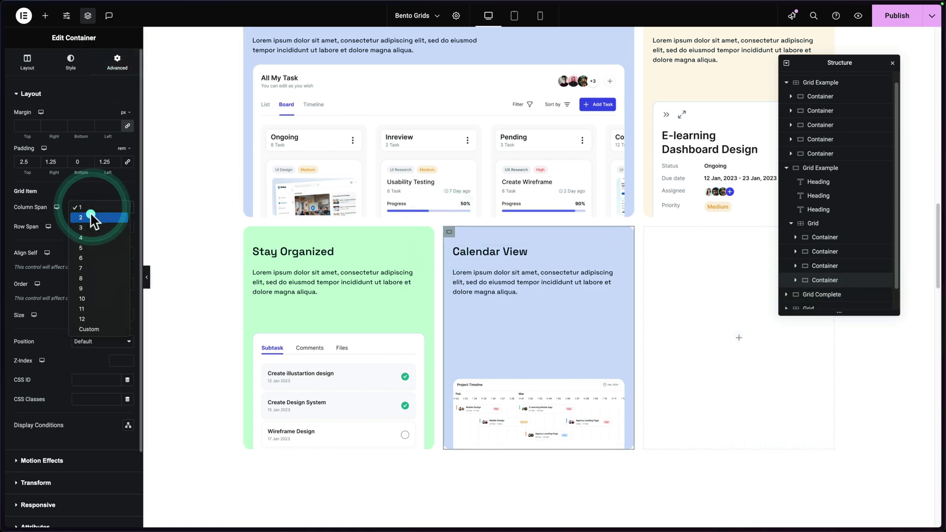
pyautogui.click(90, 215)
pyautogui.scroll(5, 557, 382)
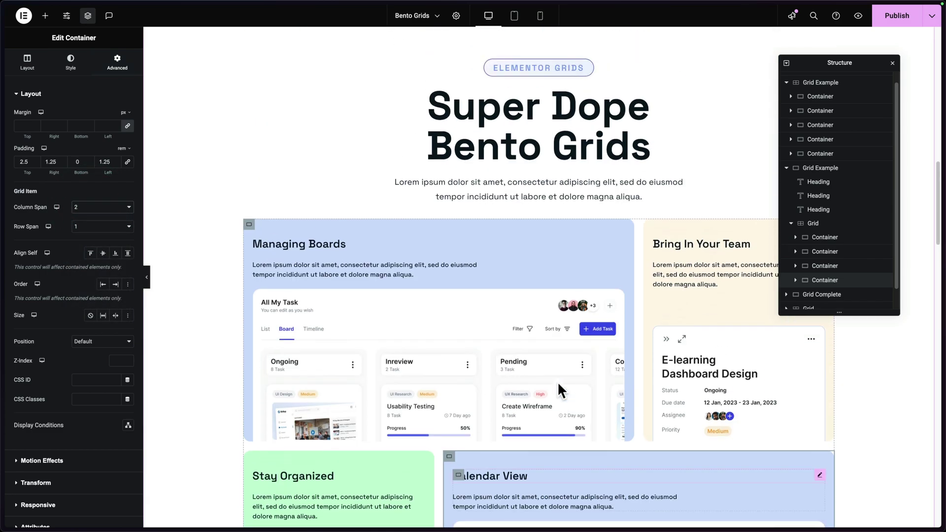
pyautogui.scroll(-3, 666, 390)
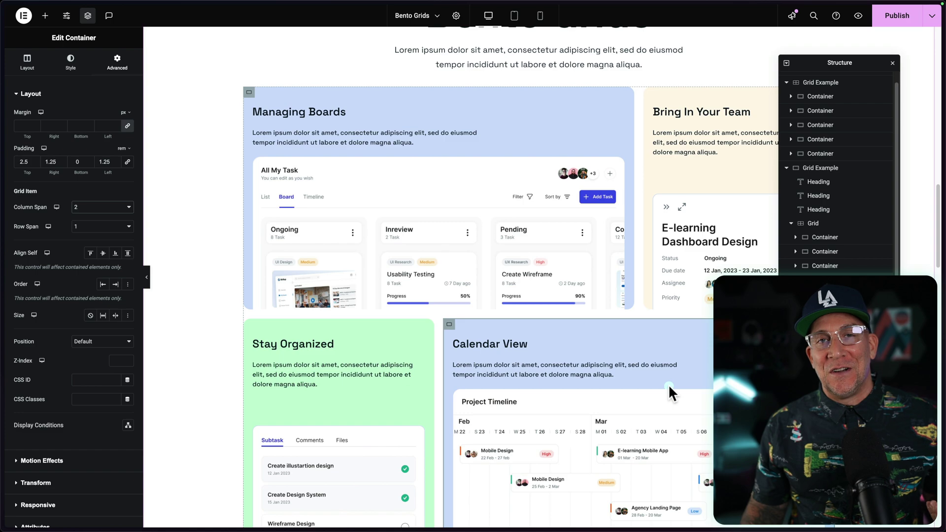
pyautogui.scroll(-2, 668, 384)
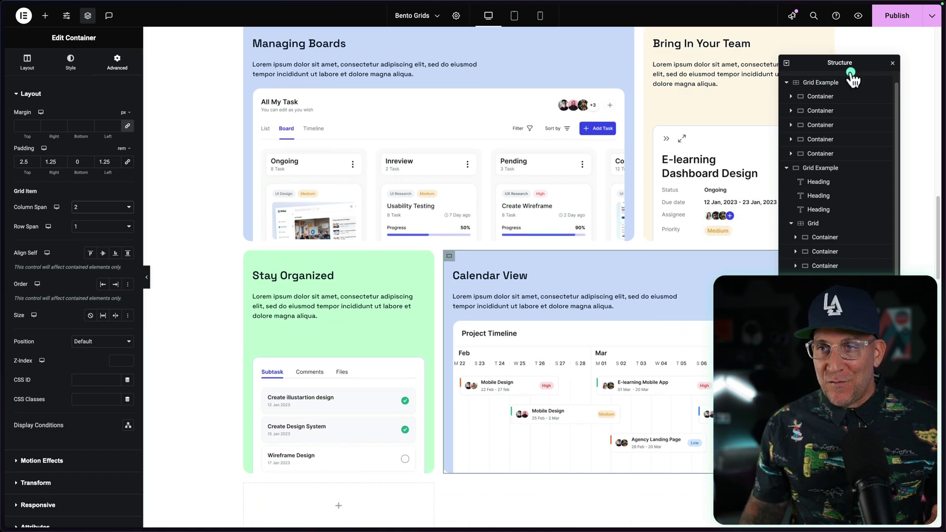
# Drag the Structure navigator to the right edge so it docks beside the page
pyautogui.moveTo(855, 71); pyautogui.dragTo(936, 74)
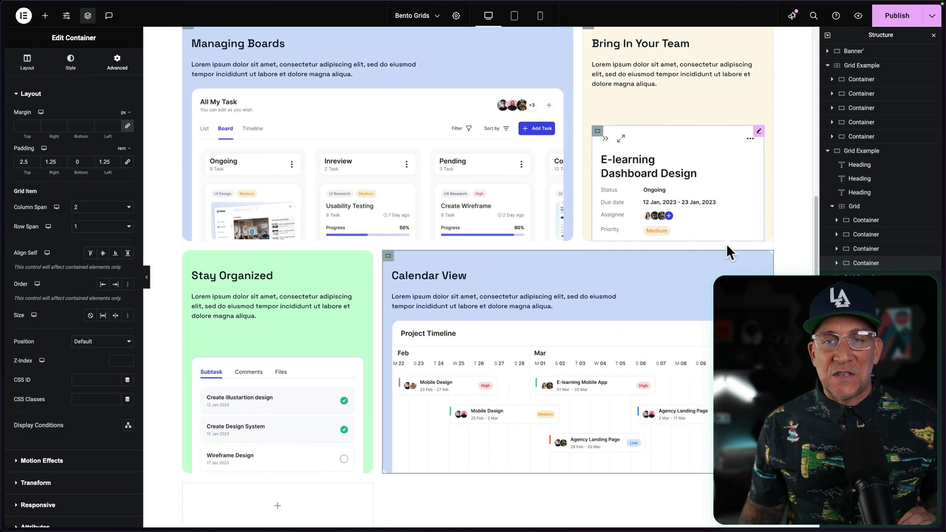
pyautogui.scroll(1, 638, 335)
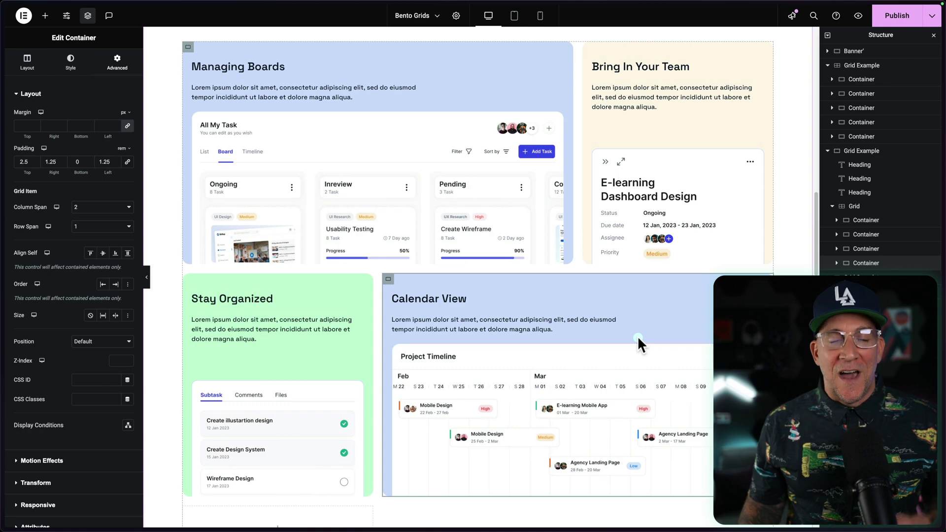